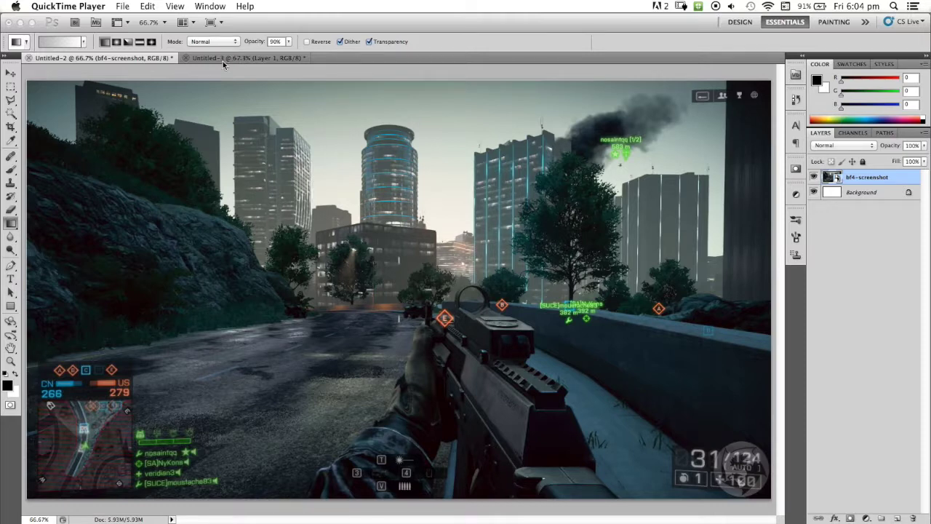
# - Bring Photoshop to the front and show the blank Untitled-3 document with its empty Layer 1
pyautogui.click(222, 61)
pyautogui.click(222, 60)
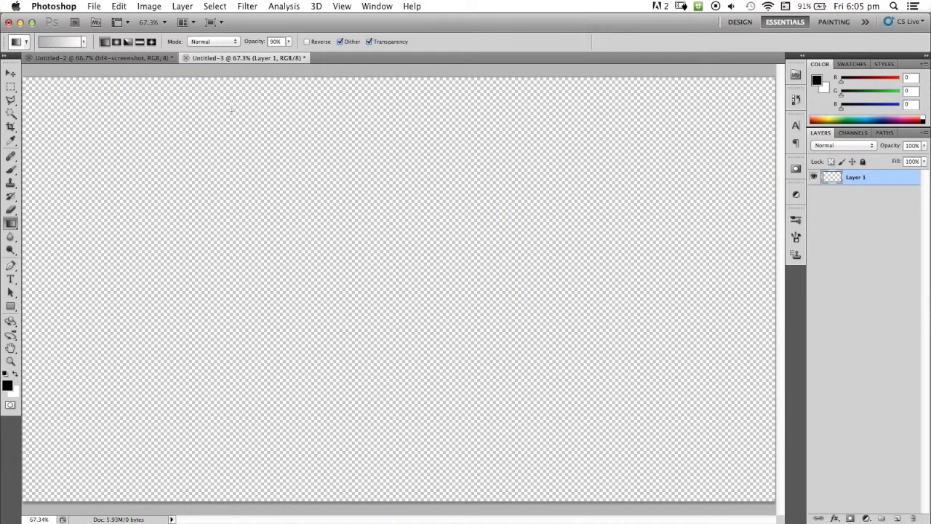
# - Select the Gradient Tool and load the Foreground to Background preset in the Gradient Editor
pyautogui.click(10, 227)
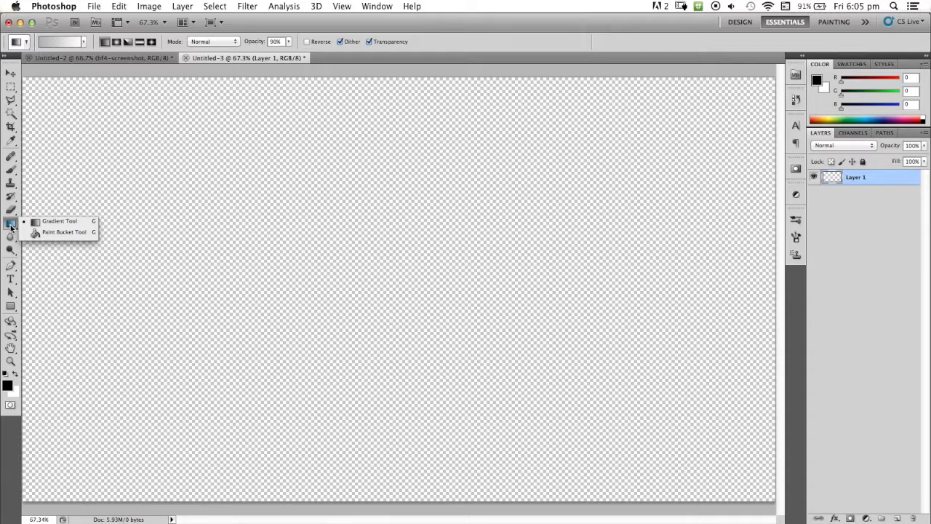
pyautogui.click(61, 223)
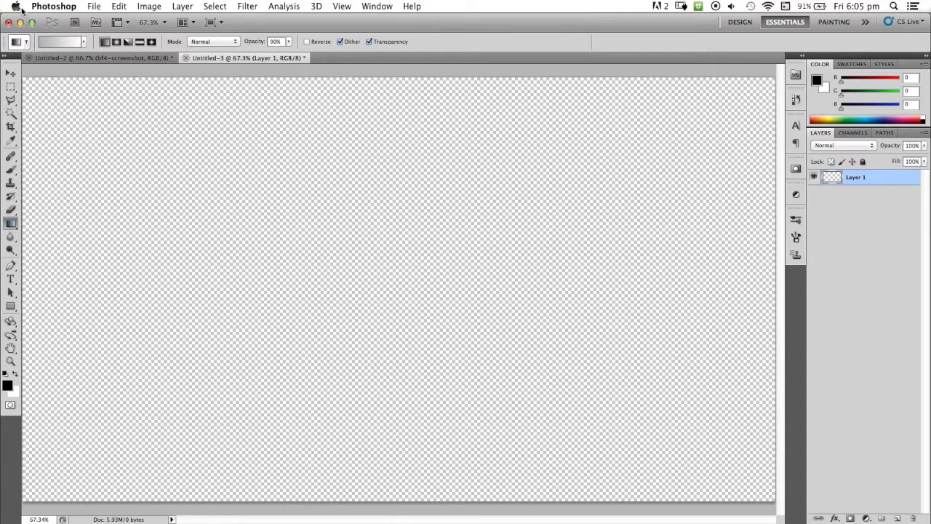
pyautogui.click(60, 41)
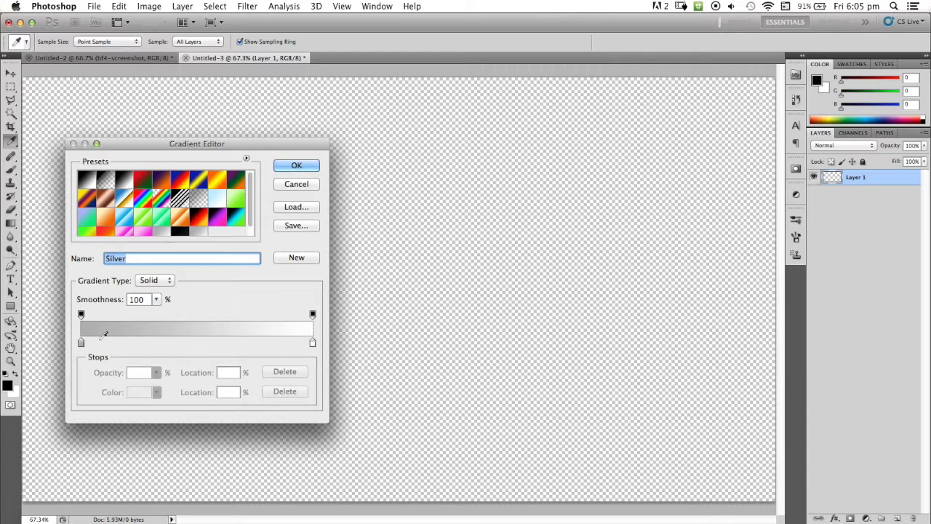
pyautogui.click(85, 179)
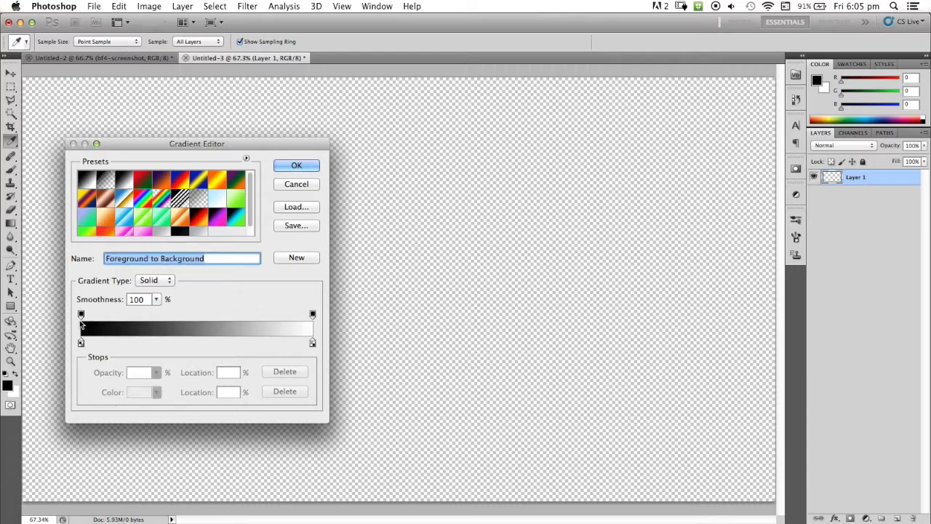
# - Make the gradient's starting colour light orange
pyautogui.click(81, 316)
pyautogui.doubleClick(81, 342)
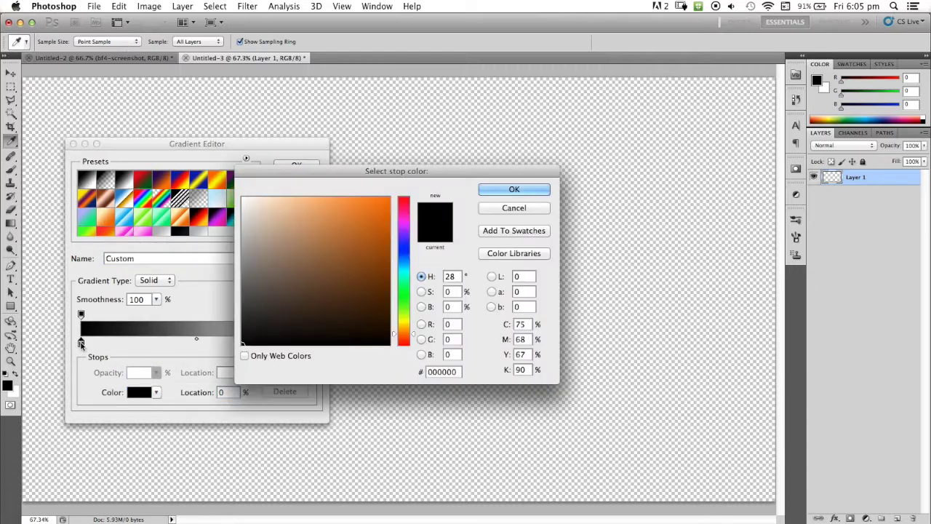
pyautogui.click(378, 221)
pyautogui.moveTo(378, 220); pyautogui.dragTo(333, 222)
pyautogui.click(515, 189)
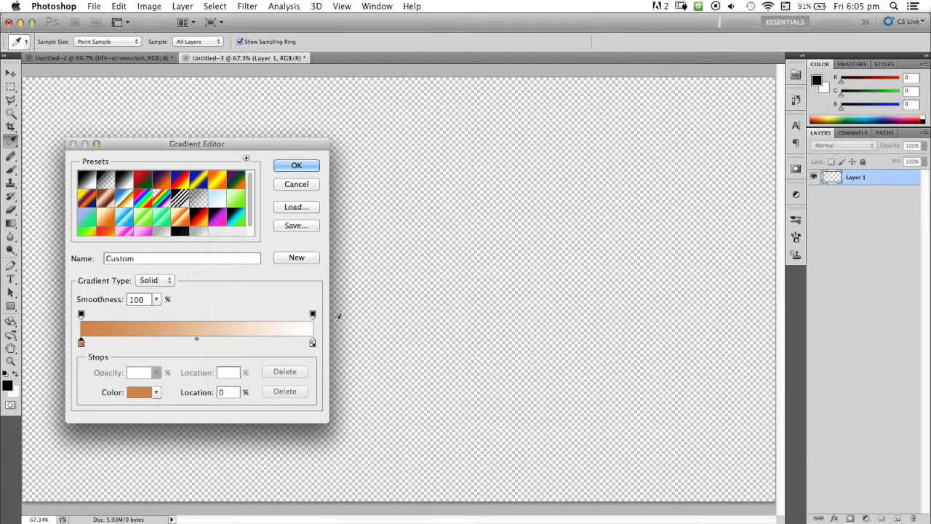
# - Make the ending colour yellow and move the blend midpoint to 41%
pyautogui.click(313, 342)
pyautogui.click(139, 395)
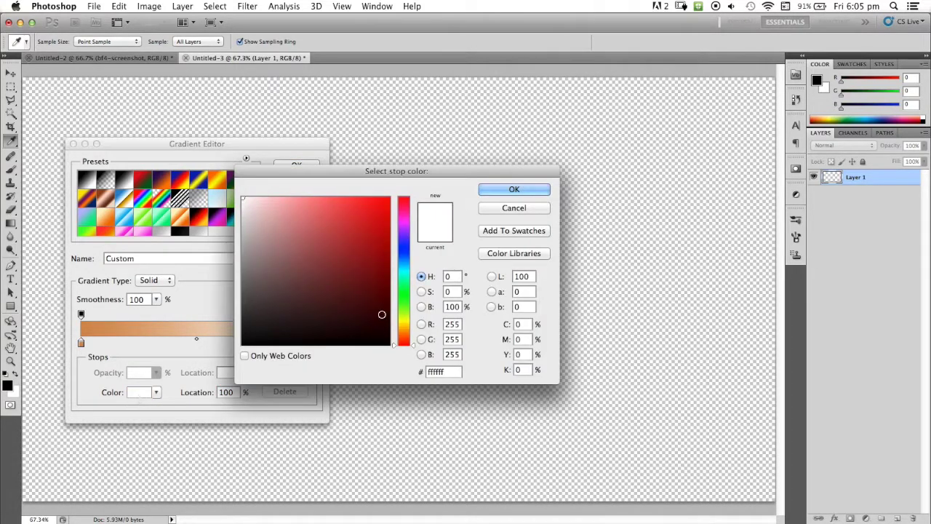
pyautogui.moveTo(409, 343); pyautogui.dragTo(407, 322)
pyautogui.moveTo(363, 275); pyautogui.dragTo(349, 221)
pyautogui.click(531, 192)
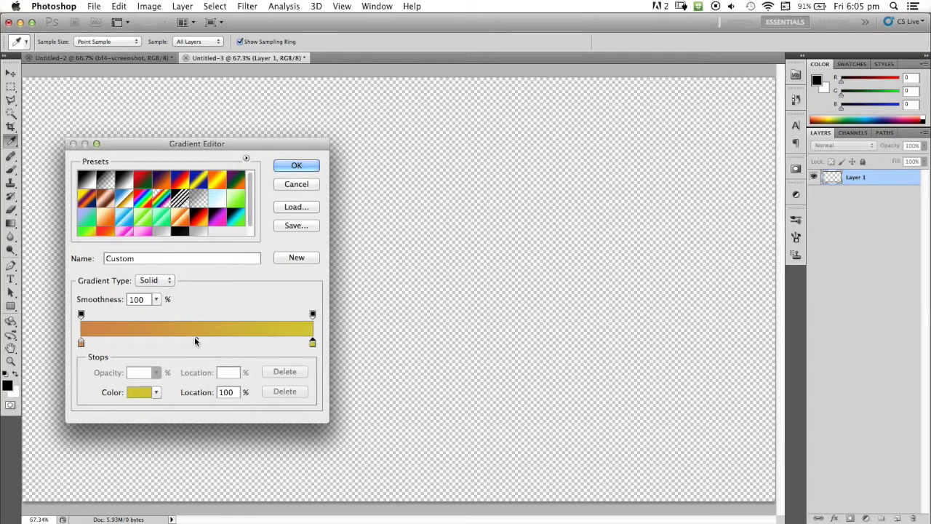
pyautogui.moveTo(196, 338); pyautogui.dragTo(177, 339)
# - Add a red-brown middle stop at 46%, move its right midpoint to 57%, and accept the gradient
pyautogui.doubleClick(187, 342)
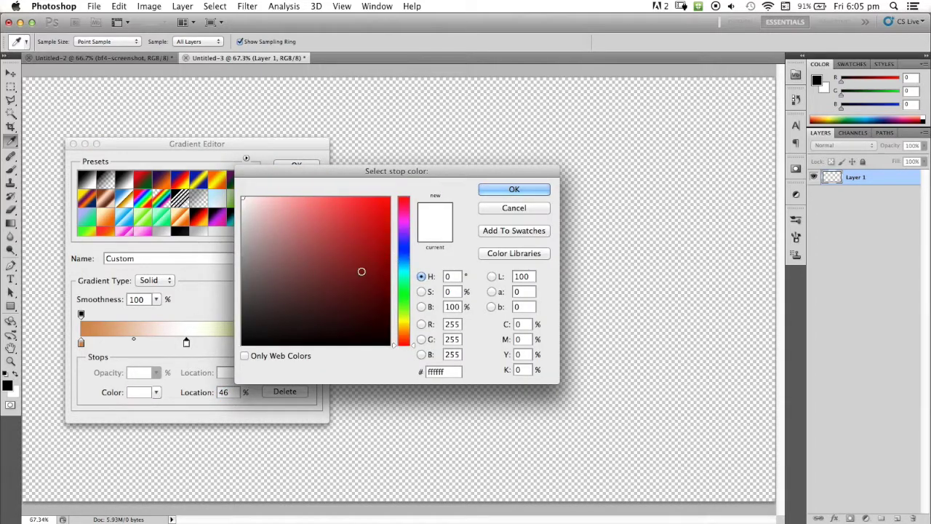
pyautogui.moveTo(406, 343)
pyautogui.mouseDown()
pyautogui.moveTo(405, 326)
pyautogui.moveTo(405, 342)
pyautogui.mouseUp()
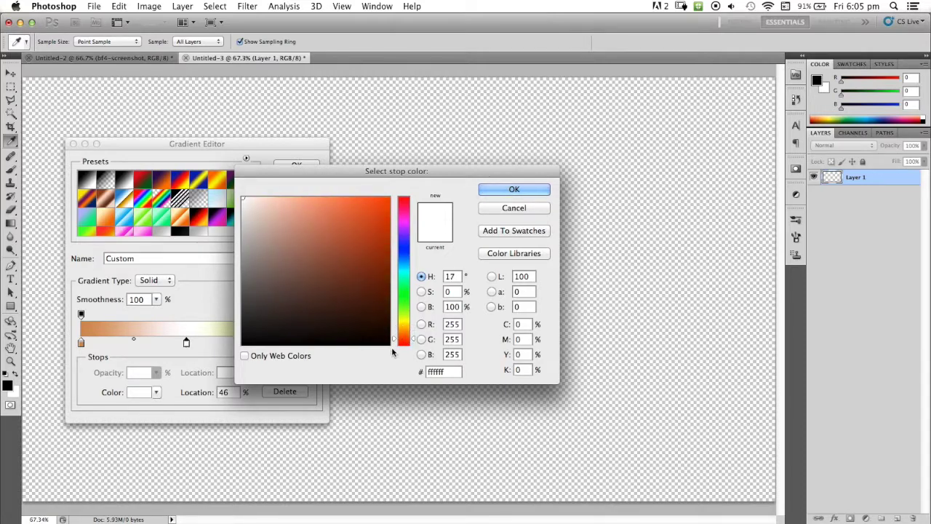
pyautogui.click(403, 343)
pyautogui.moveTo(359, 252); pyautogui.dragTo(361, 244)
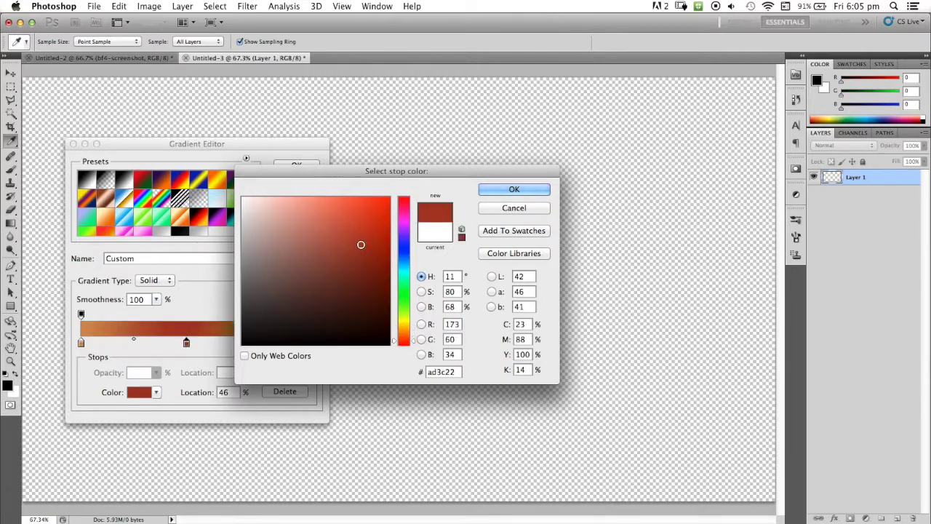
pyautogui.click(514, 190)
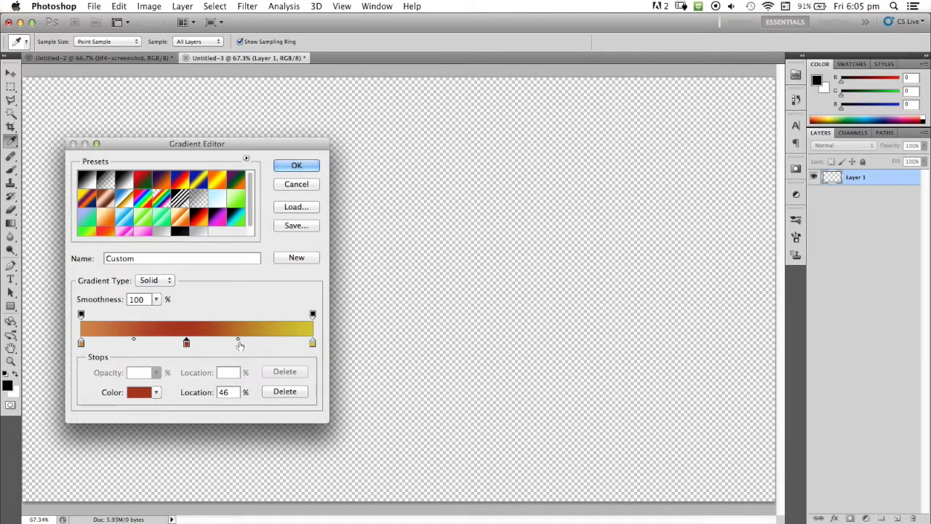
pyautogui.click(247, 340)
pyautogui.moveTo(247, 341); pyautogui.dragTo(258, 339)
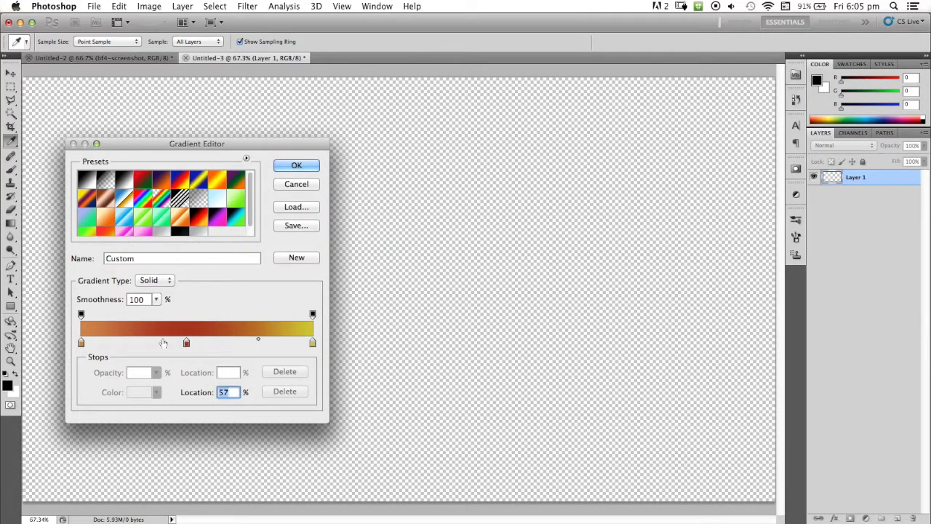
pyautogui.click(297, 166)
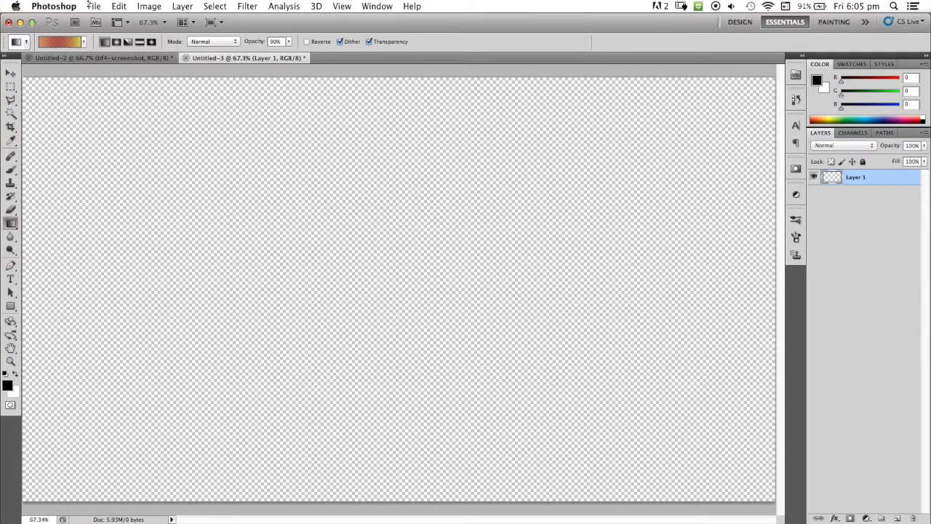
# - Choose Angle Gradient, add a new Layer 2, and try a first gradient fill, then undo it
pyautogui.click(129, 42)
pyautogui.click(897, 518)
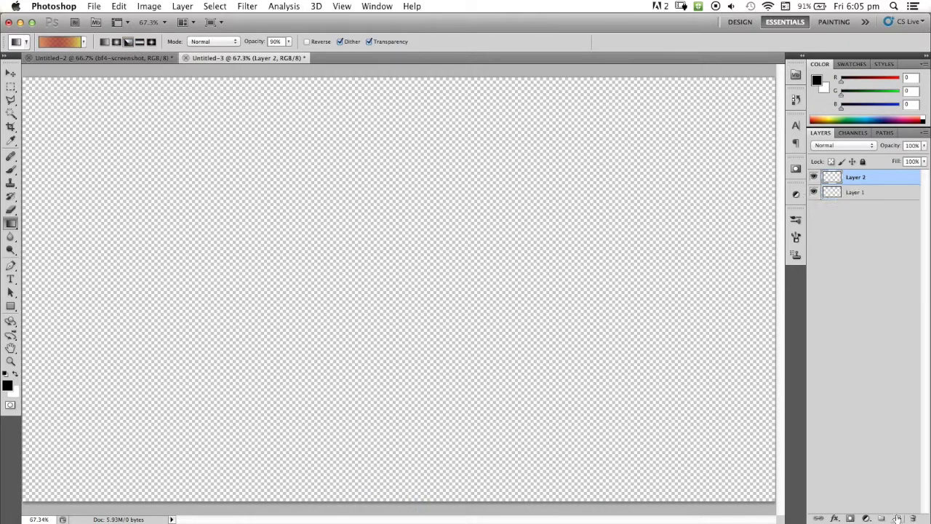
pyautogui.moveTo(200, 304); pyautogui.dragTo(502, 102)
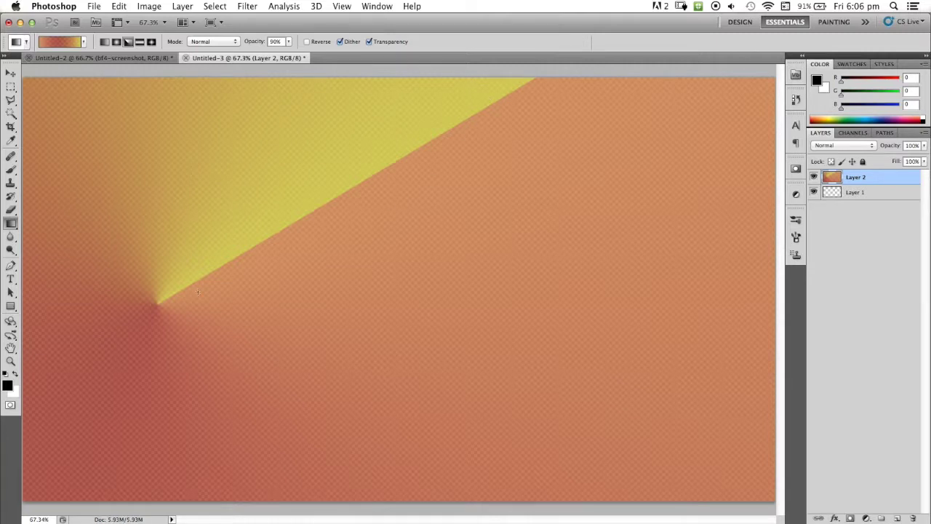
pyautogui.press('super+z')
# - Recheck the red-brown middle stop in the Gradient Editor, keeping the gradient unchanged
pyautogui.click(58, 42)
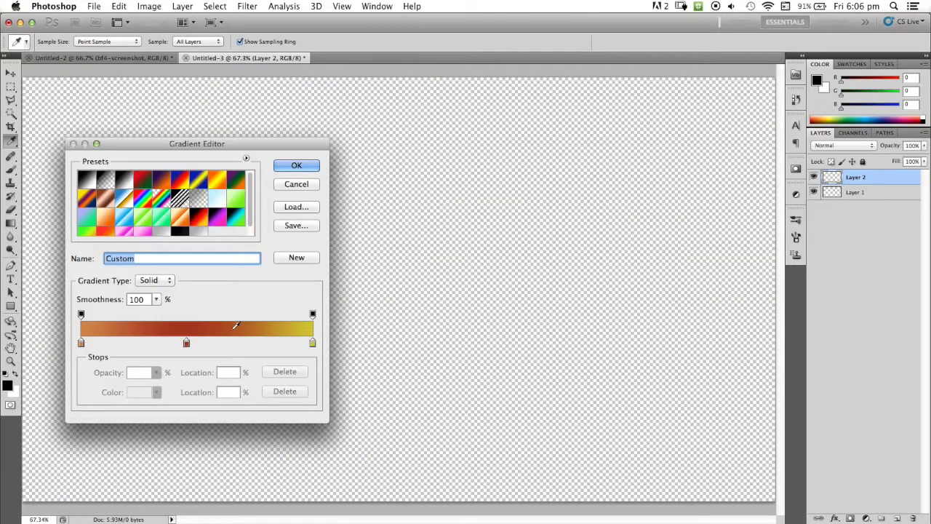
pyautogui.click(187, 341)
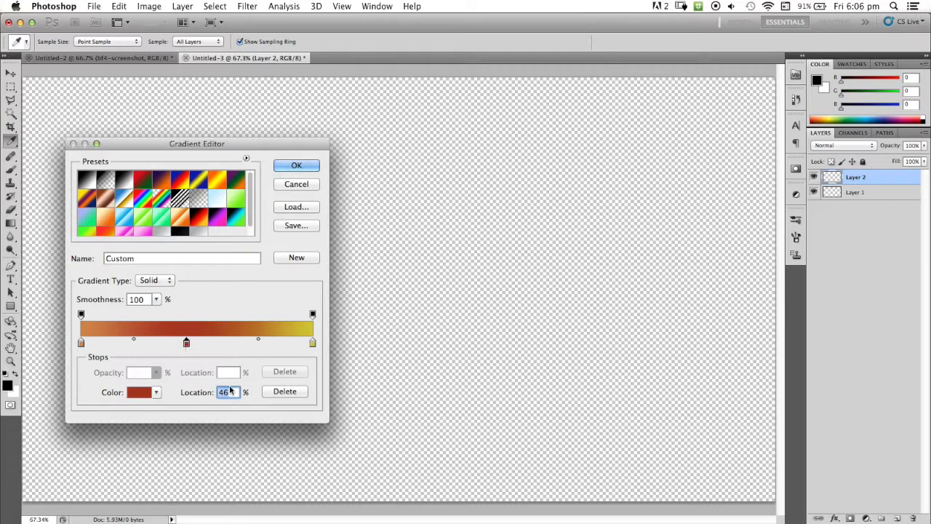
pyautogui.click(296, 166)
# - Redraw the angle gradient across Layer 2 centred left of middle at 100% opacity
pyautogui.moveTo(179, 306); pyautogui.dragTo(510, 237)
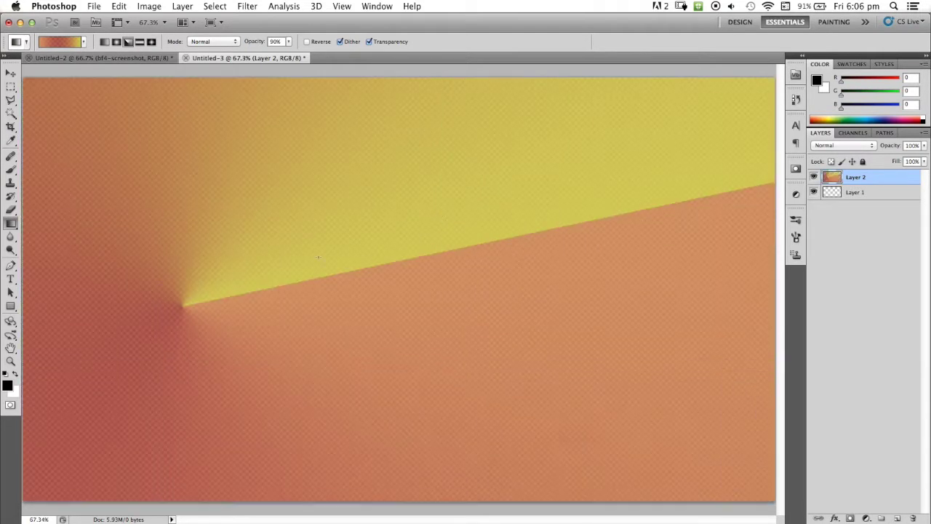
pyautogui.moveTo(577, 205); pyautogui.dragTo(578, 205)
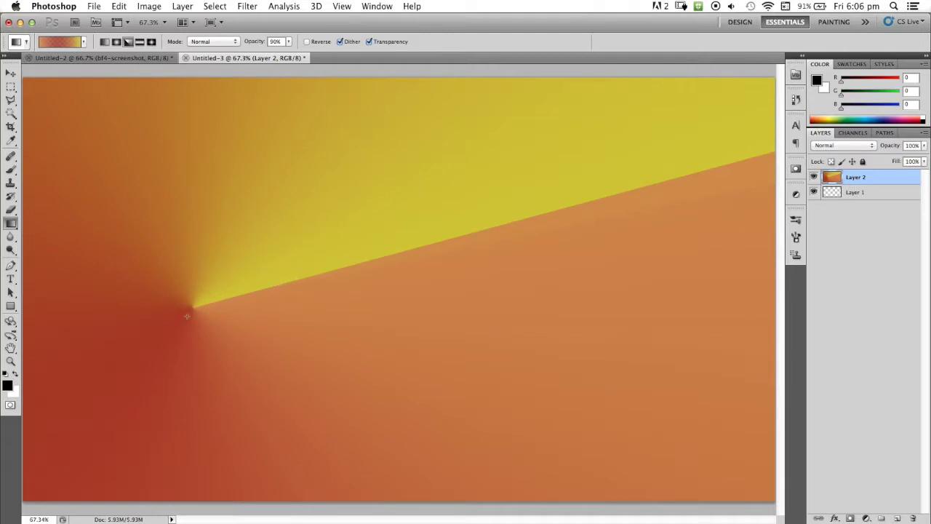
pyautogui.moveTo(163, 322); pyautogui.dragTo(585, 157)
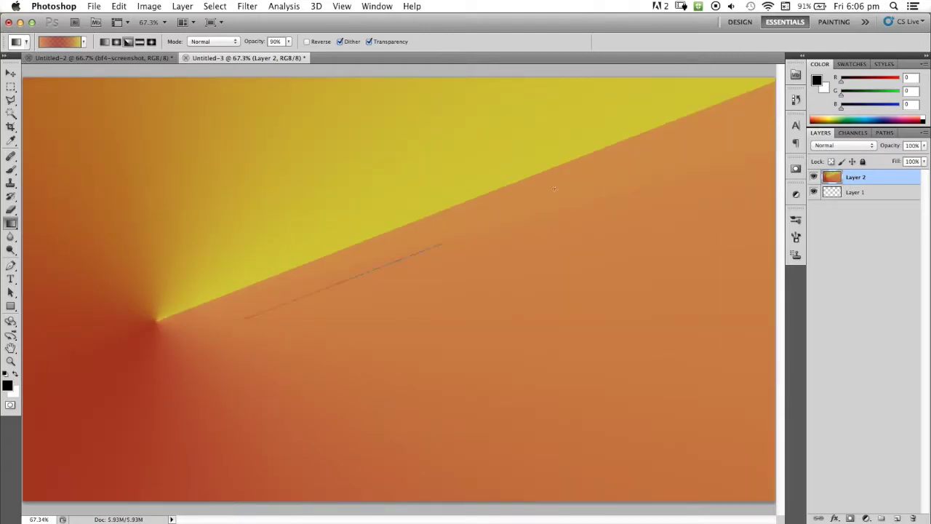
pyautogui.moveTo(555, 188); pyautogui.dragTo(564, 184)
pyautogui.press('7')
pyautogui.press('8')
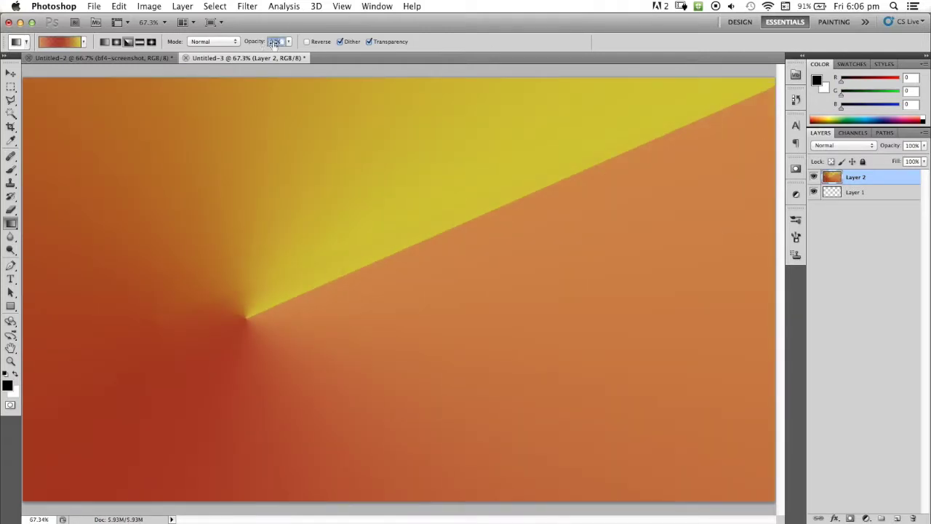
pyautogui.press('0')
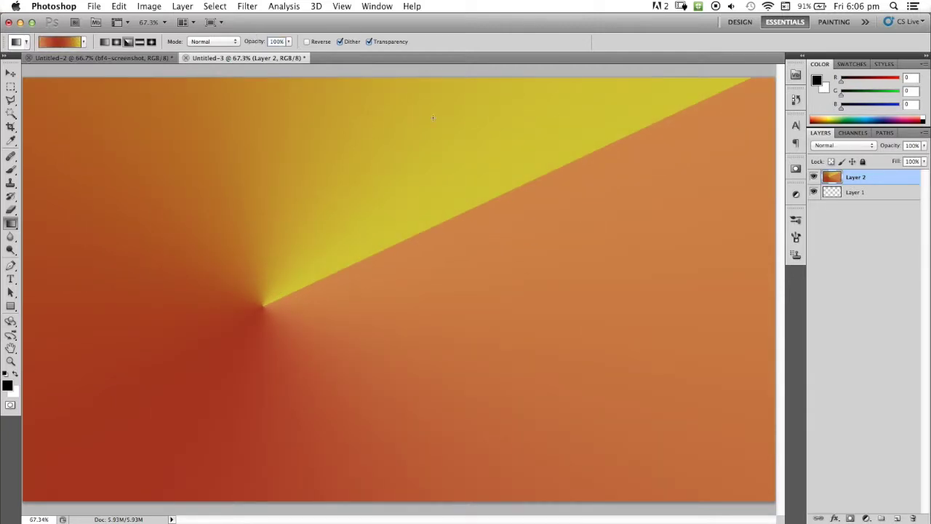
pyautogui.click(247, 6)
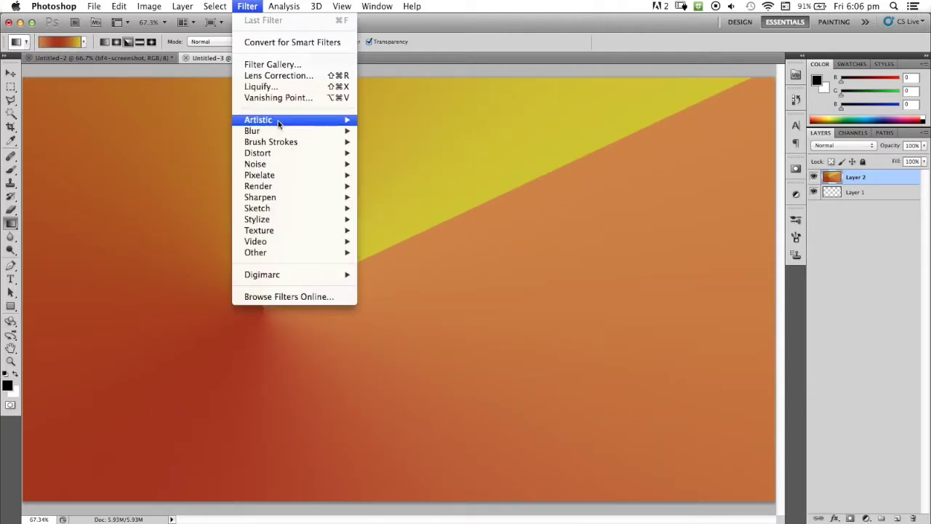
# - Apply a Polar Coordinates distortion set to Polar to Rectangular on the gradient layer
pyautogui.moveTo(285, 177)
pyautogui.moveTo(286, 153)
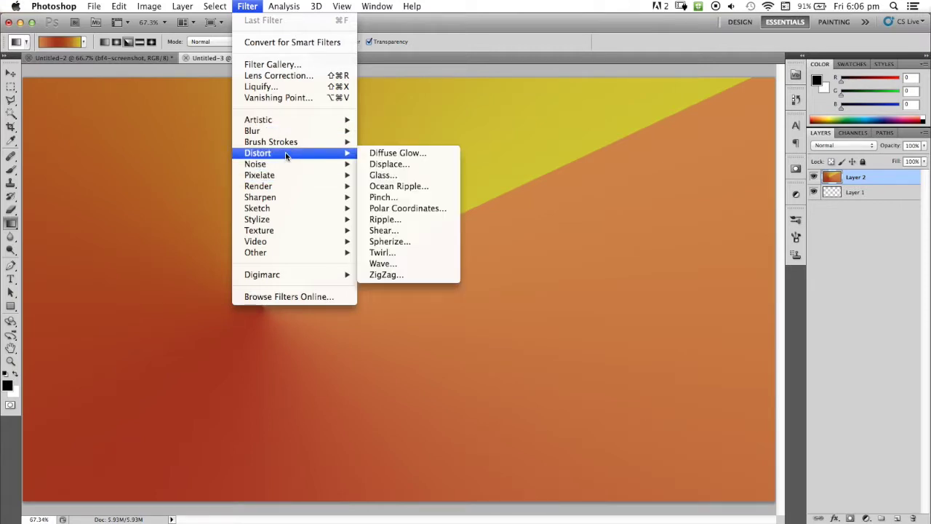
pyautogui.click(419, 207)
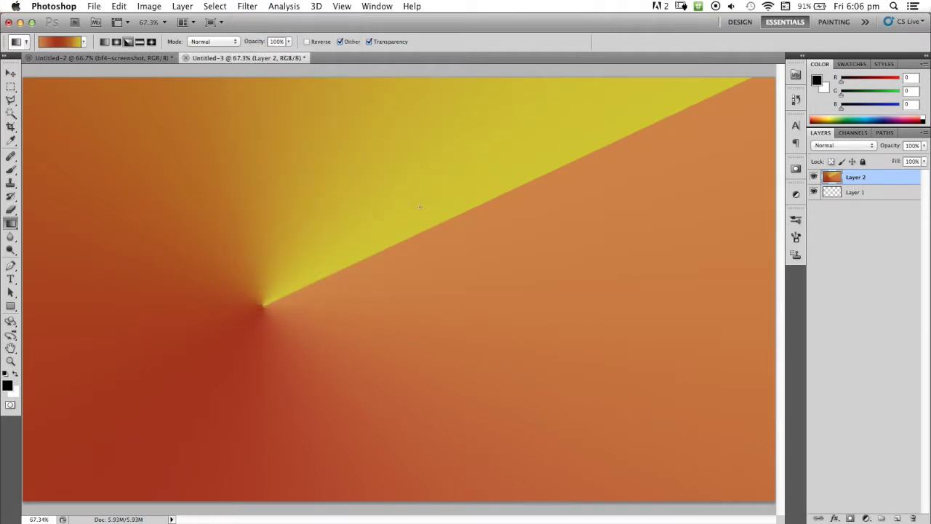
pyautogui.moveTo(197, 110); pyautogui.dragTo(371, 110)
pyautogui.click(260, 272)
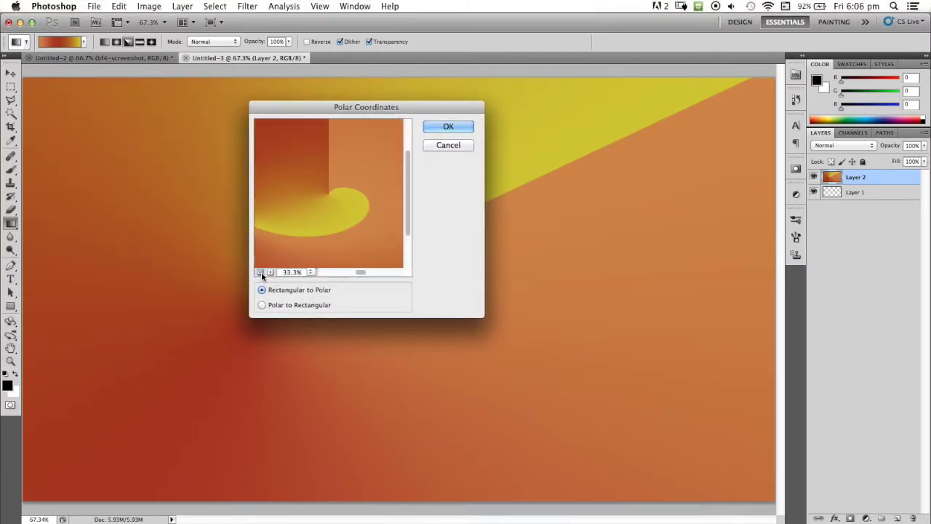
pyautogui.click(259, 272)
pyautogui.click(260, 273)
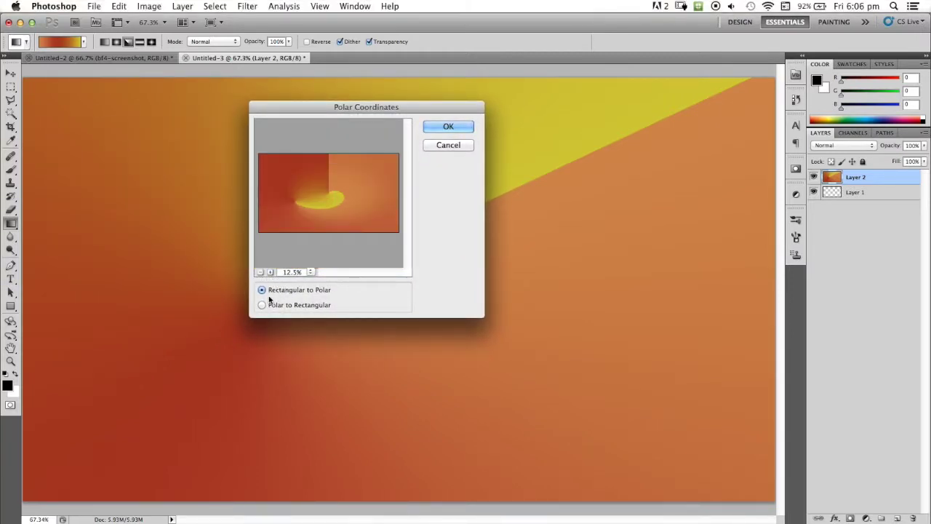
pyautogui.click(263, 305)
pyautogui.click(262, 290)
pyautogui.click(263, 305)
pyautogui.click(262, 290)
pyautogui.click(264, 305)
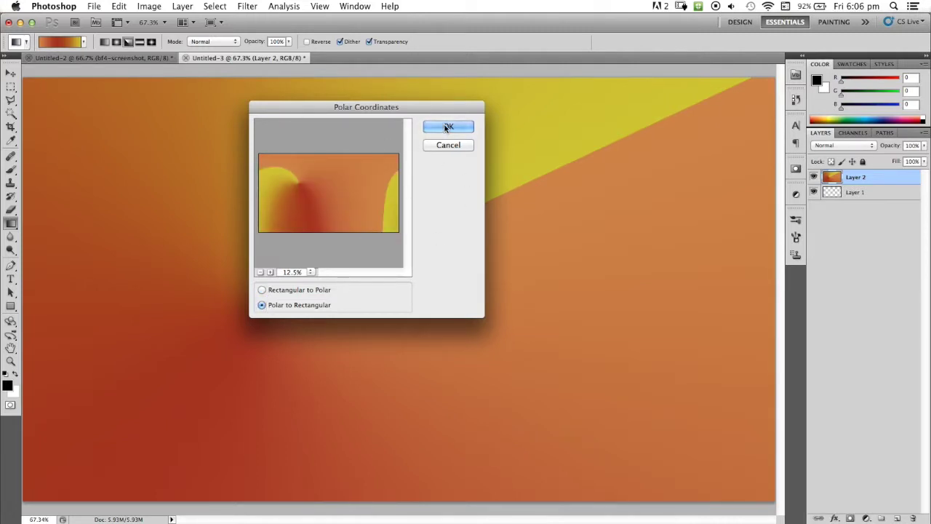
pyautogui.click(447, 128)
# - Add a Ripple distortion with Amount 835 and Large size
pyautogui.click(247, 6)
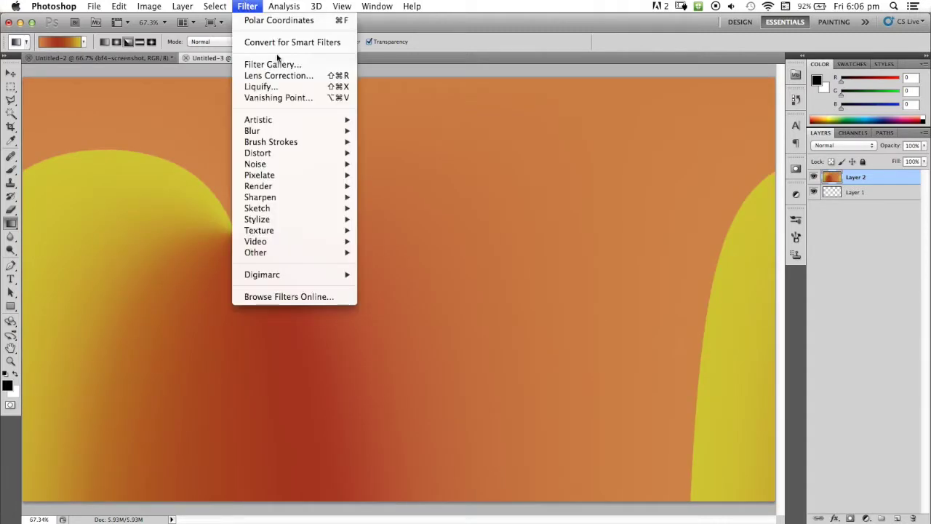
pyautogui.moveTo(308, 154)
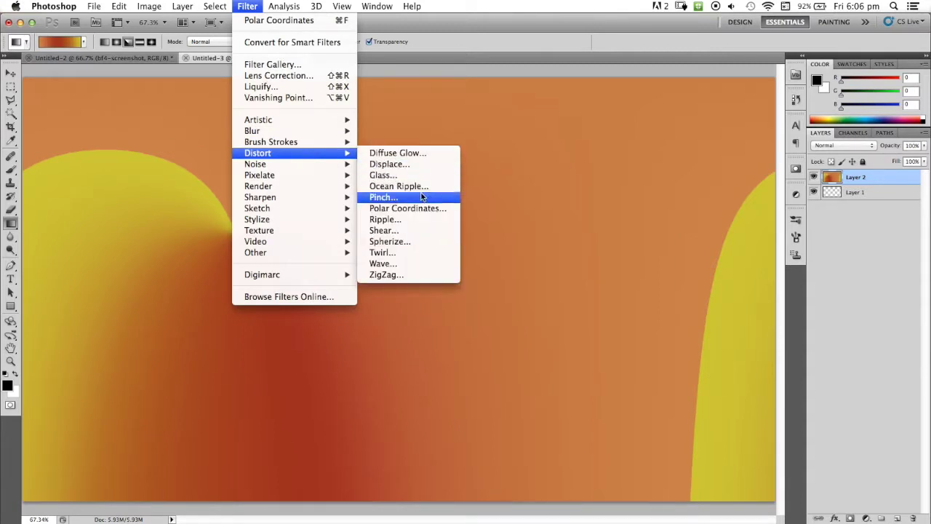
pyautogui.click(427, 219)
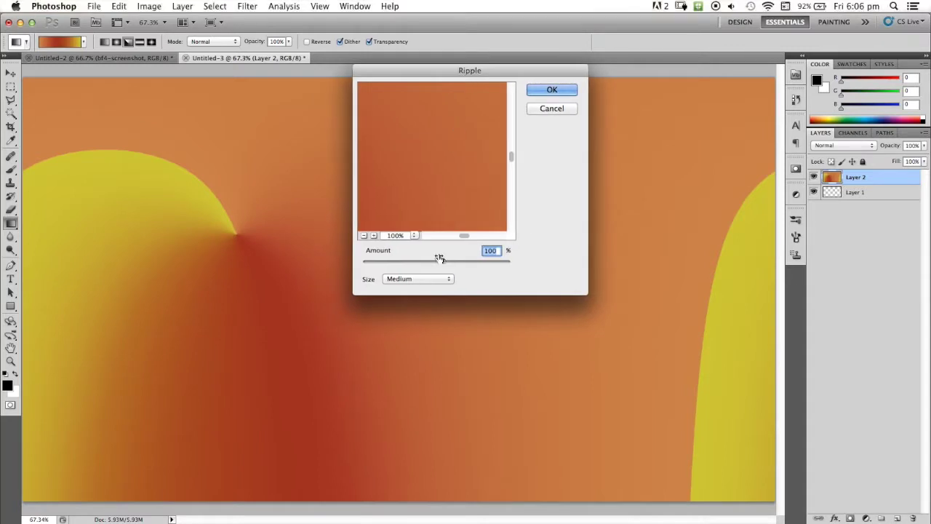
pyautogui.click(364, 235)
pyautogui.click(363, 236)
pyautogui.click(364, 236)
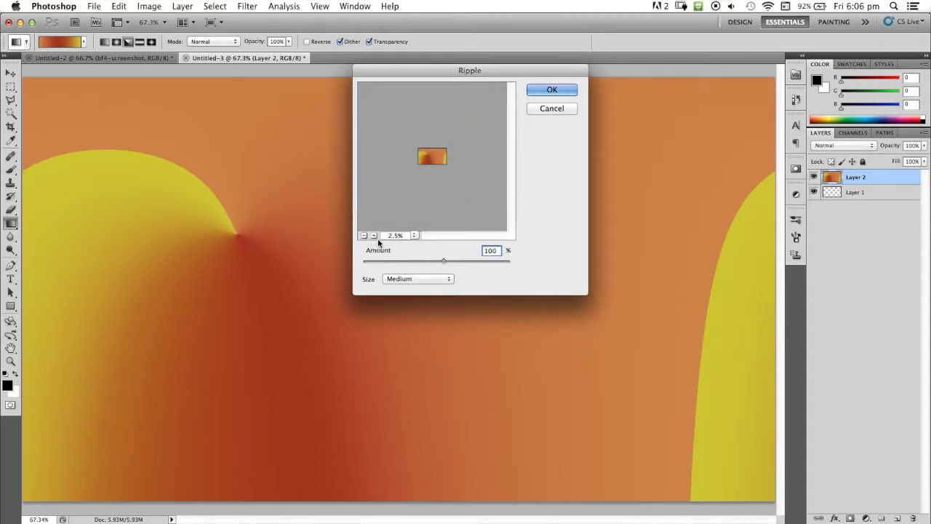
pyautogui.click(364, 236)
pyautogui.moveTo(466, 265); pyautogui.dragTo(496, 264)
pyautogui.click(428, 279)
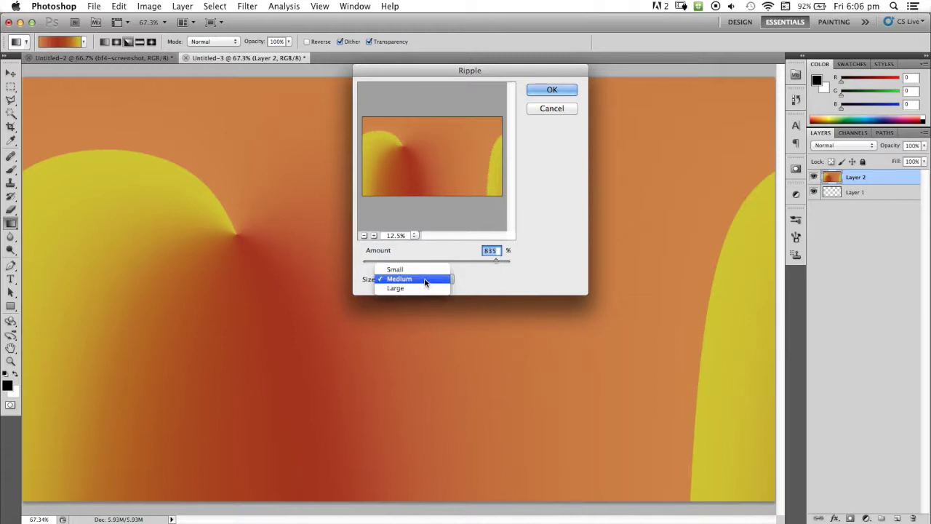
pyautogui.click(426, 292)
pyautogui.click(533, 89)
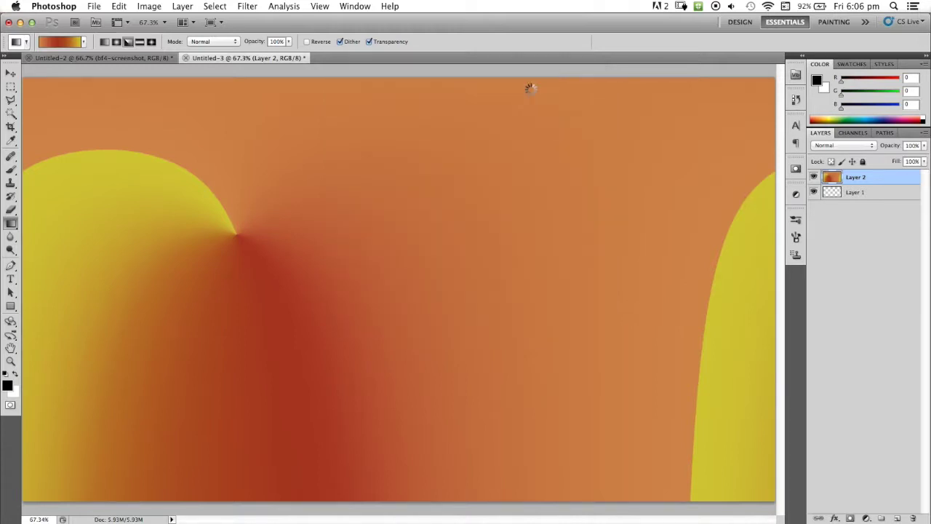
pyautogui.click(284, 6)
# - Apply a Gaussian Blur with radius 7.4 to Layer 2
pyautogui.moveTo(247, 6)
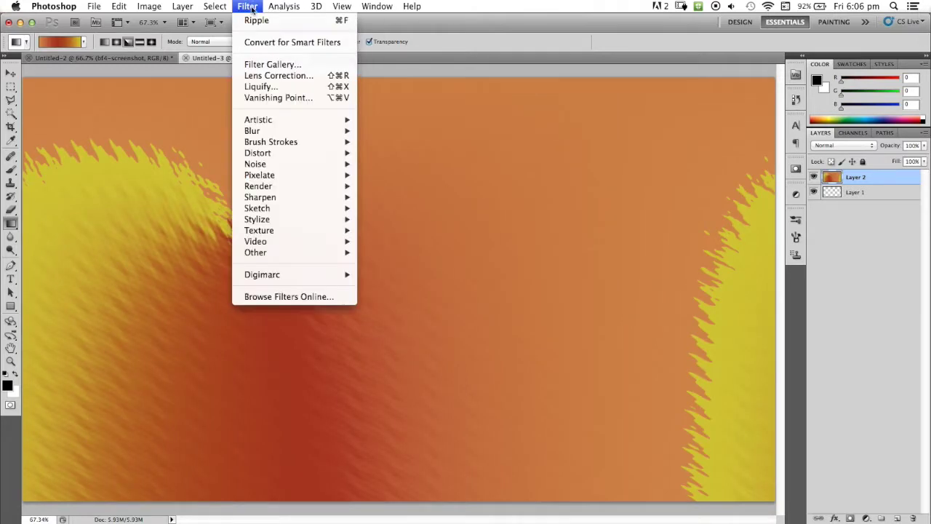
pyautogui.moveTo(289, 131)
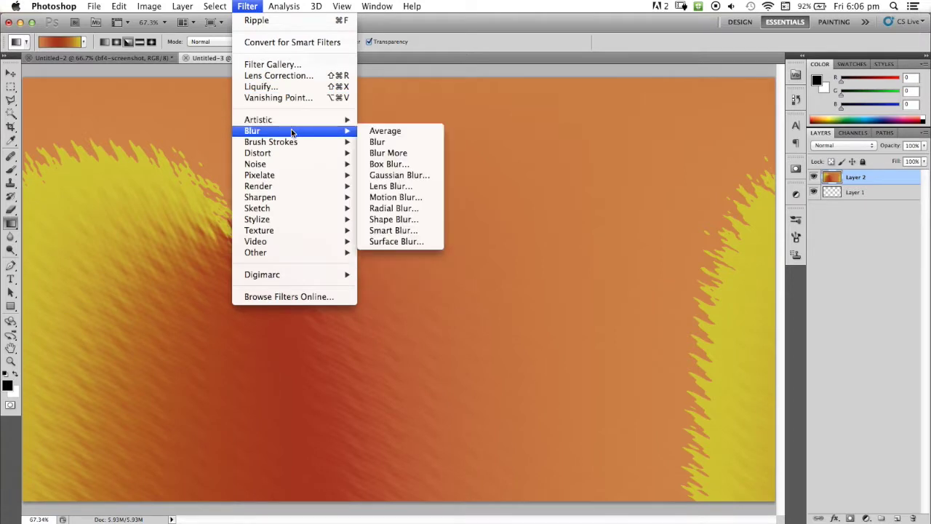
pyautogui.click(391, 178)
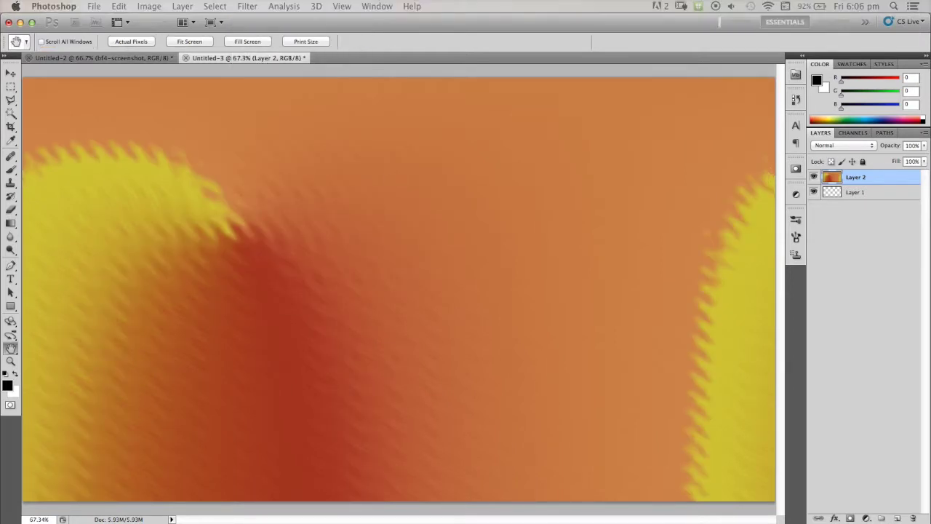
pyautogui.moveTo(331, 128); pyautogui.dragTo(353, 122)
pyautogui.moveTo(293, 294); pyautogui.dragTo(305, 296)
pyautogui.click(418, 135)
# - Switch back to the Gradient tool and browse the Filter menu without applying anything
pyautogui.press('g')
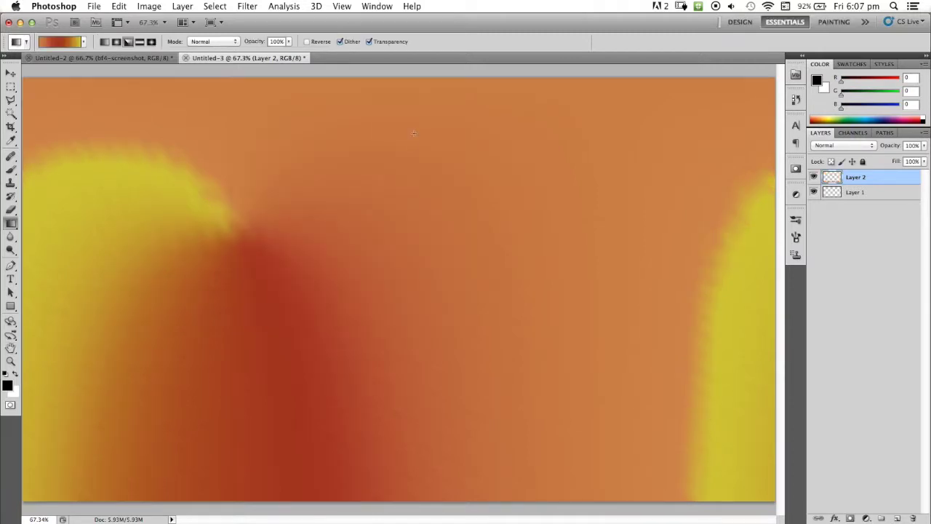
pyautogui.click(272, 4)
pyautogui.moveTo(248, 6)
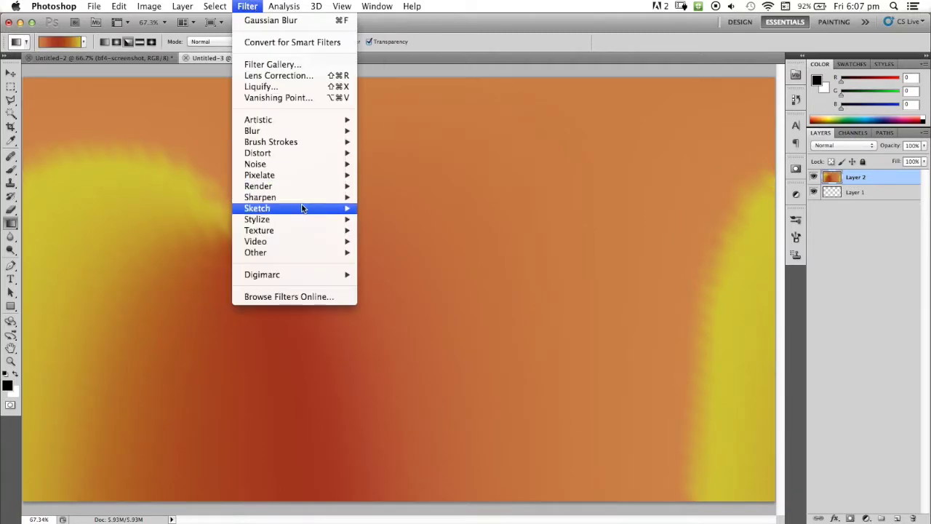
pyautogui.moveTo(286, 186)
pyautogui.click(384, 209)
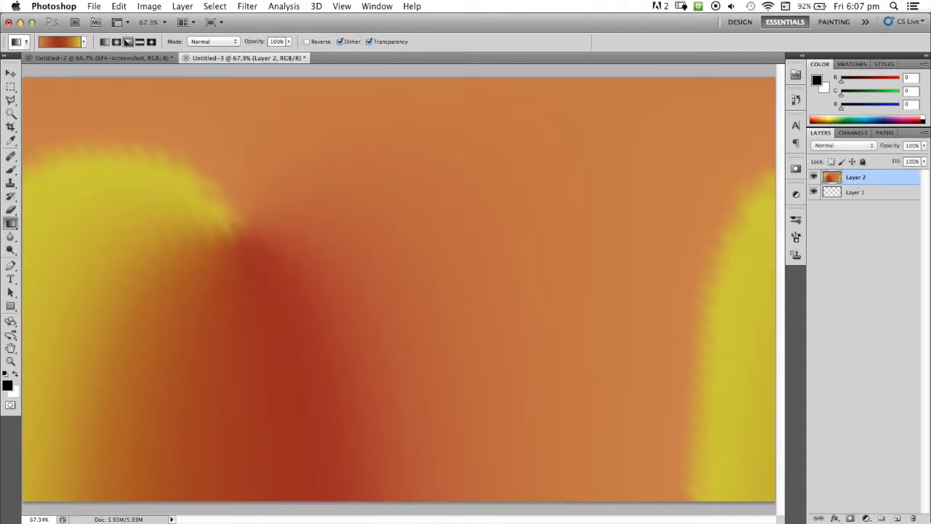
# - Add an empty Layer 3 with brown as background colour and yellow-green as foreground colour
pyautogui.click(897, 518)
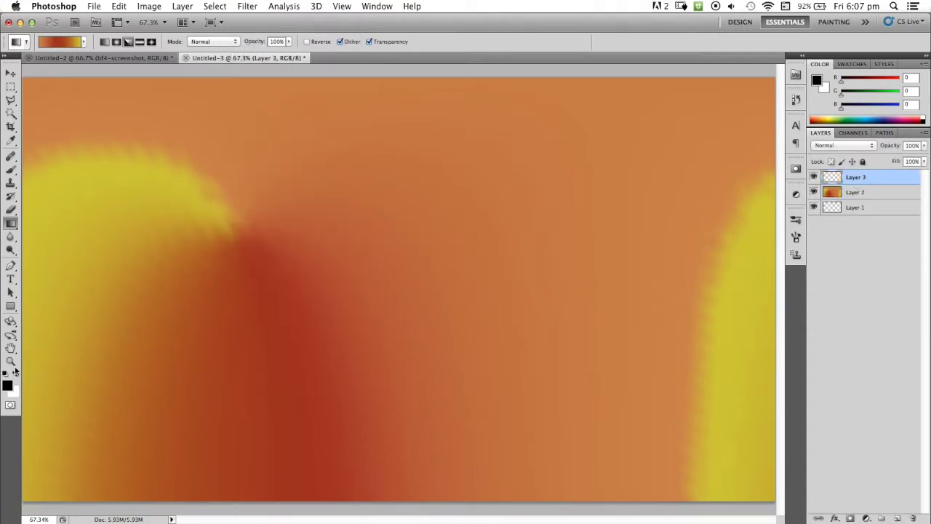
pyautogui.click(8, 387)
pyautogui.click(103, 312)
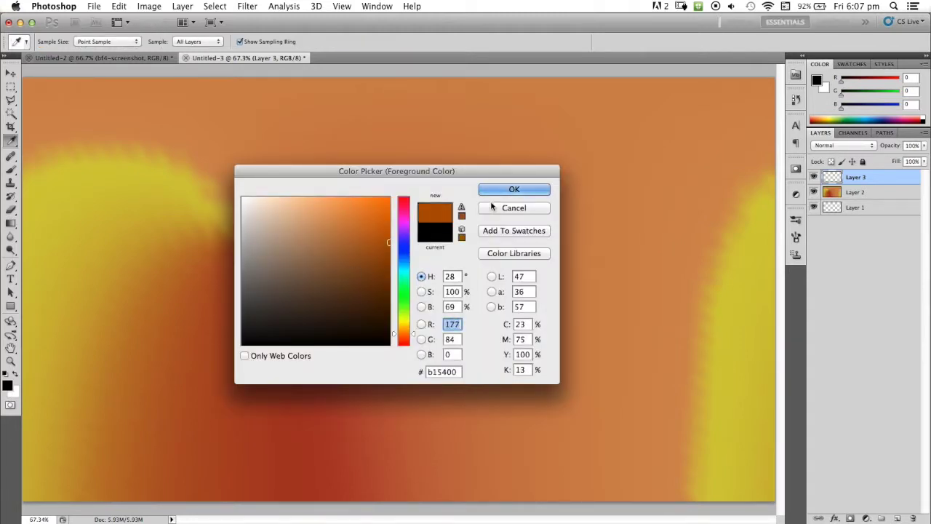
pyautogui.press('Return')
pyautogui.press('x')
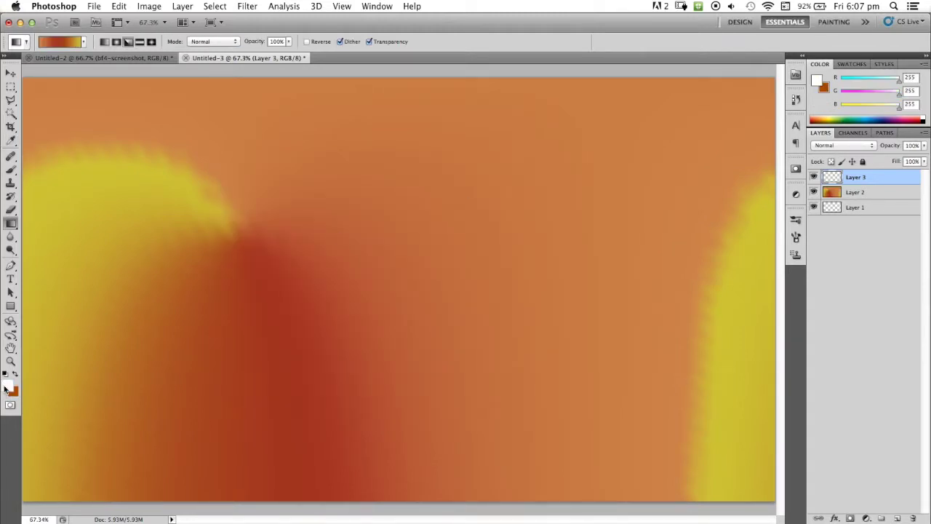
pyautogui.click(7, 385)
pyautogui.click(403, 321)
pyautogui.moveTo(333, 264)
pyautogui.mouseDown()
pyautogui.moveTo(364, 239)
pyautogui.moveTo(365, 221)
pyautogui.mouseUp()
pyautogui.click(498, 190)
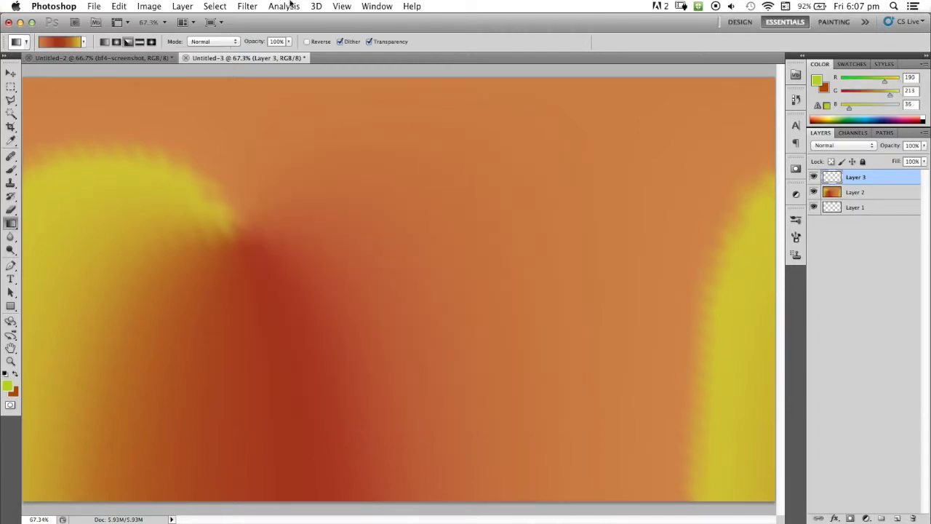
pyautogui.click(247, 5)
pyautogui.moveTo(292, 161)
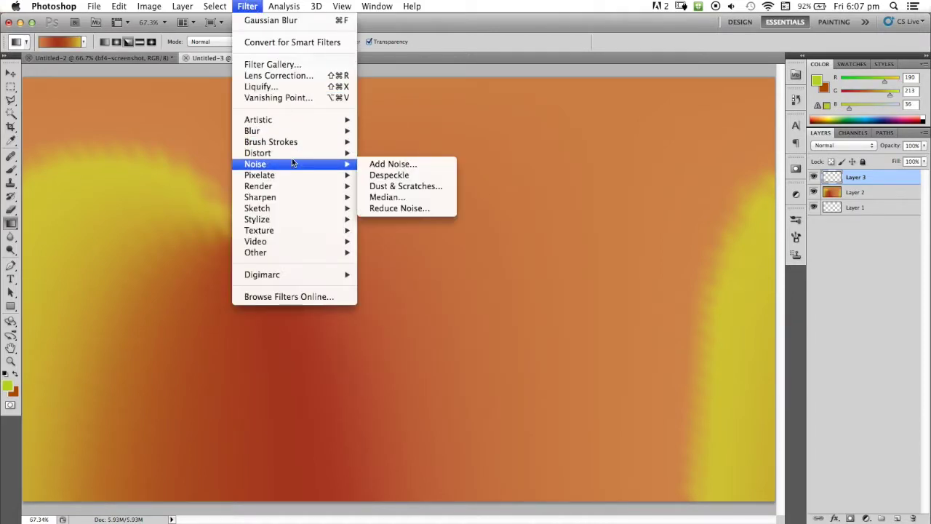
# - Render clouds on Layer 3 and blend them in Overlay mode
pyautogui.moveTo(286, 185)
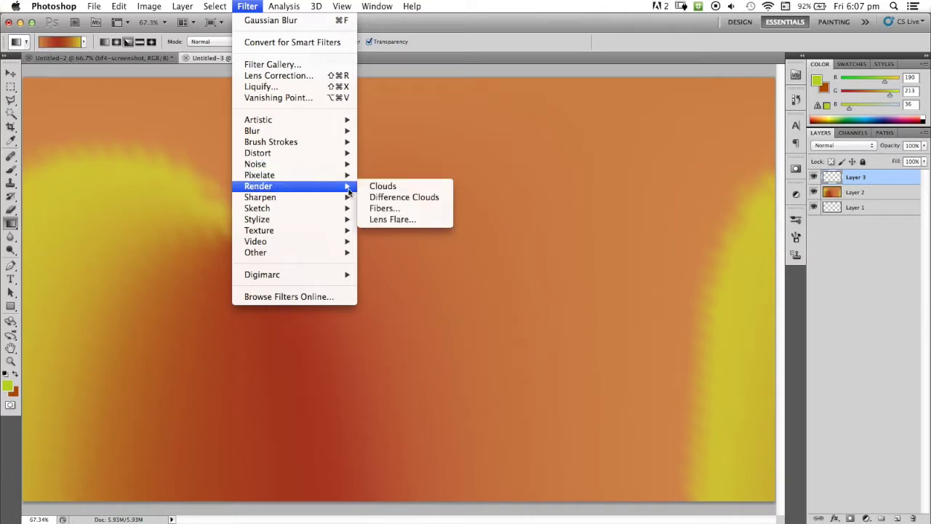
pyautogui.click(415, 187)
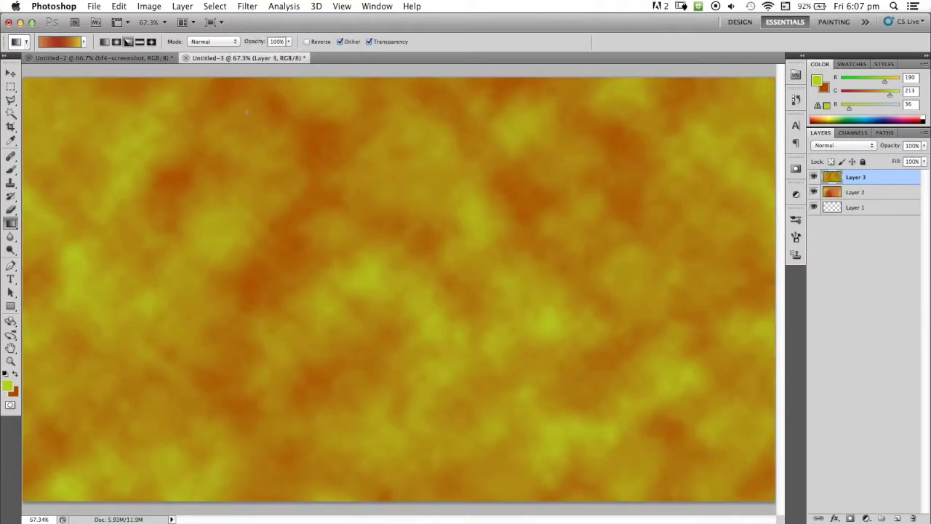
pyautogui.click(843, 146)
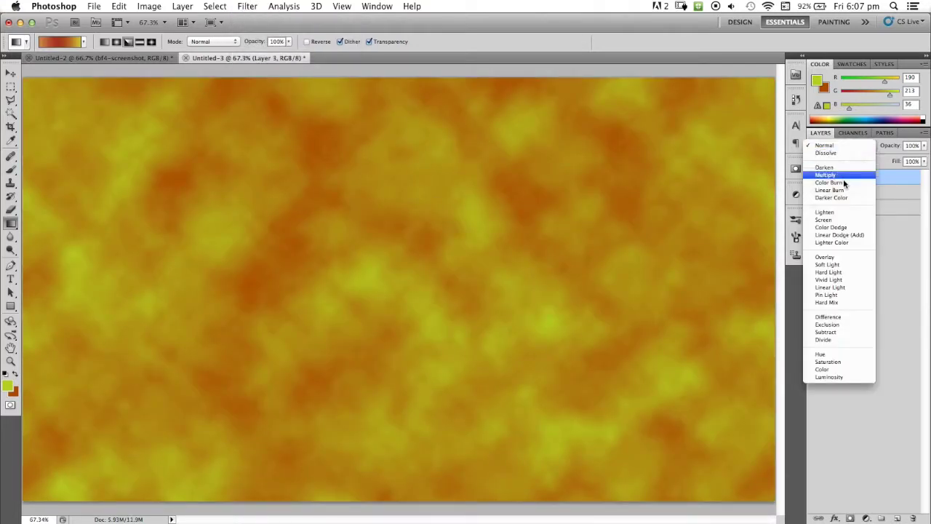
pyautogui.click(848, 235)
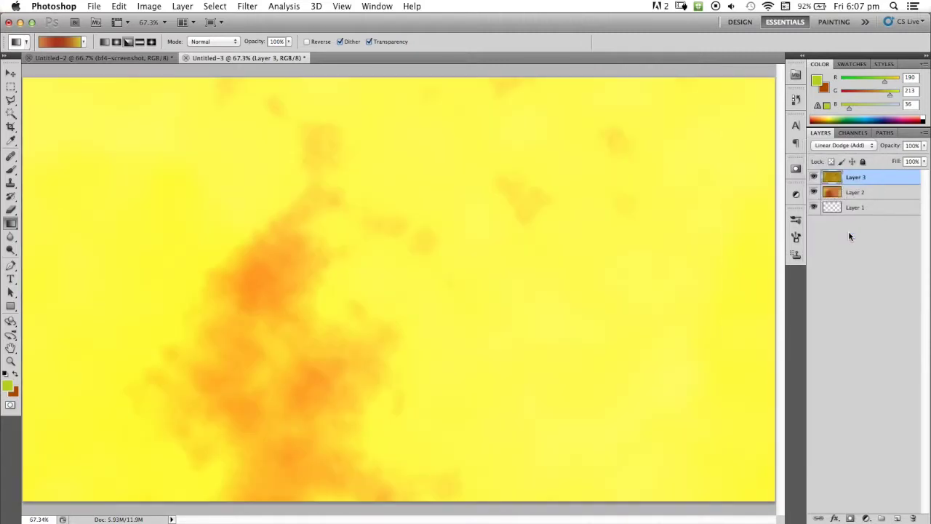
pyautogui.click(834, 147)
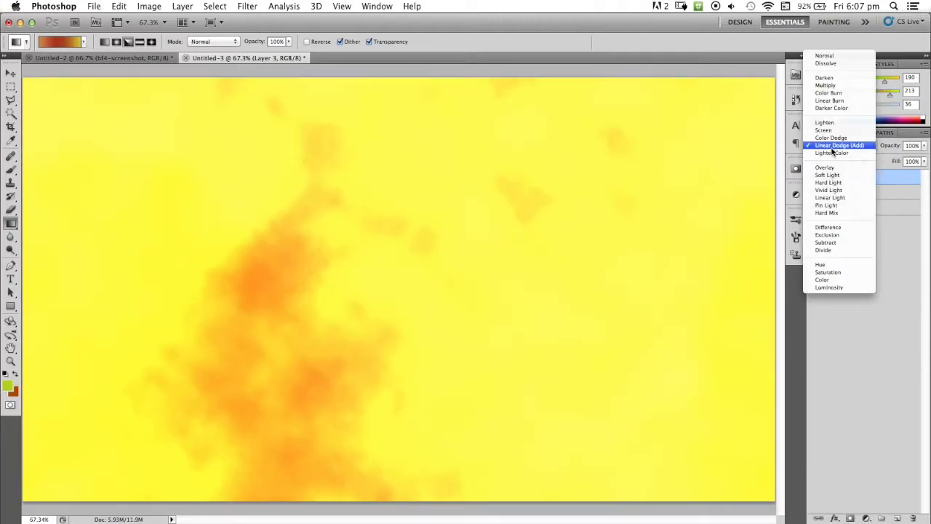
pyautogui.click(839, 188)
pyautogui.click(837, 148)
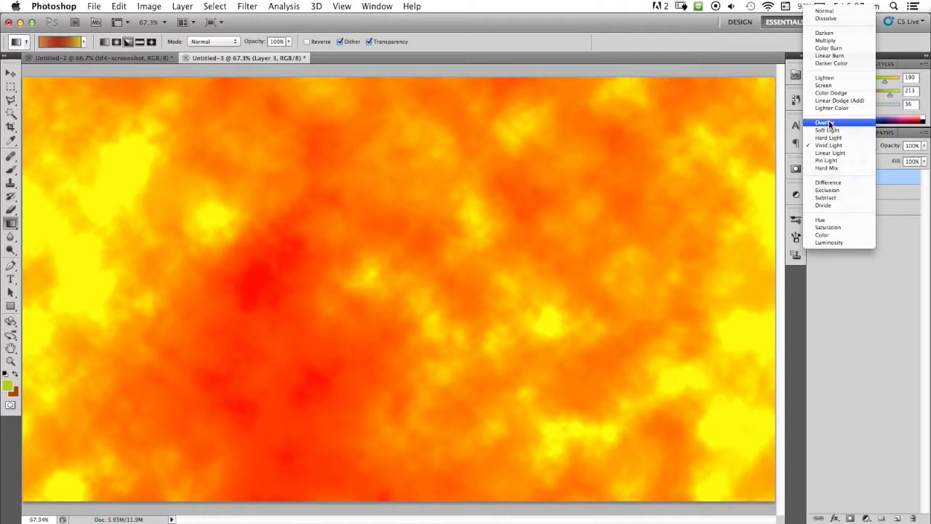
pyautogui.click(829, 123)
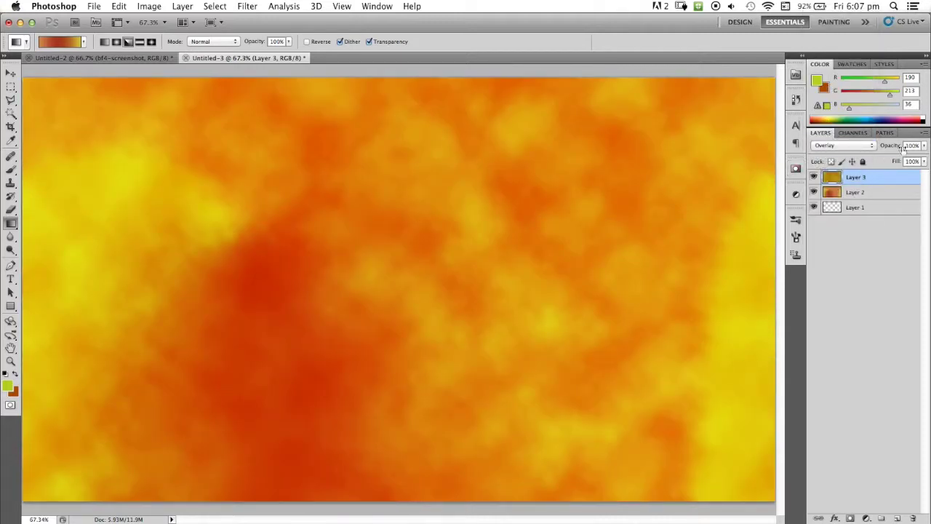
# - Lower the clouds layer's opacity to 42%
pyautogui.moveTo(895, 146); pyautogui.dragTo(881, 147)
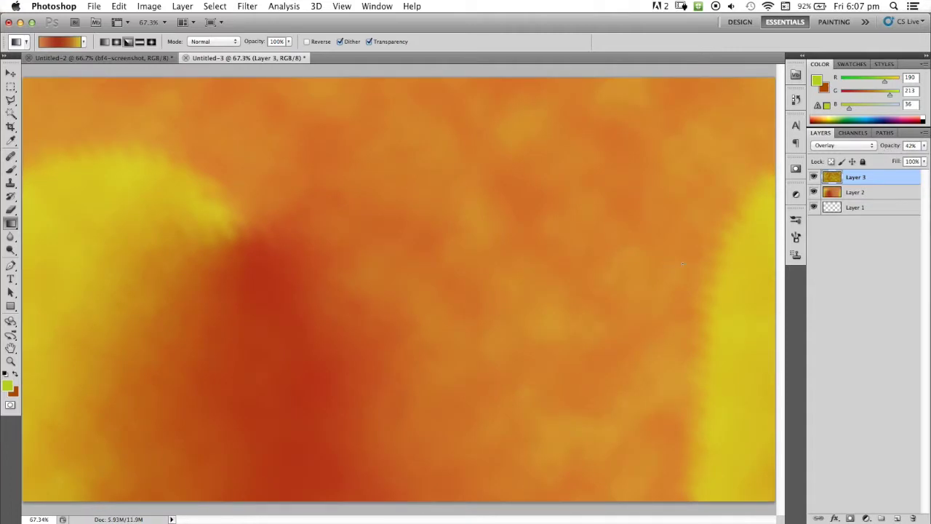
pyautogui.click(285, 5)
pyautogui.moveTo(246, 5)
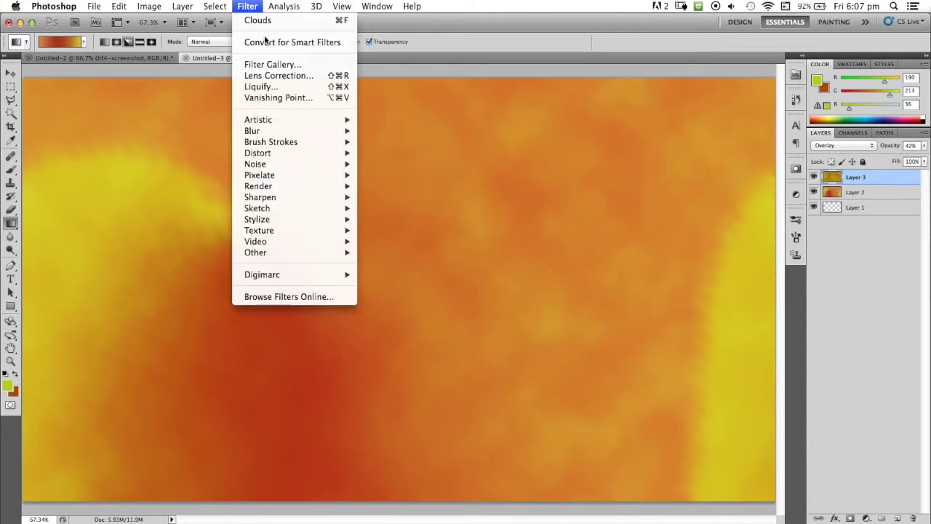
# - Apply a Spherize distortion of -28 to the gradient Layer 2
pyautogui.moveTo(320, 186)
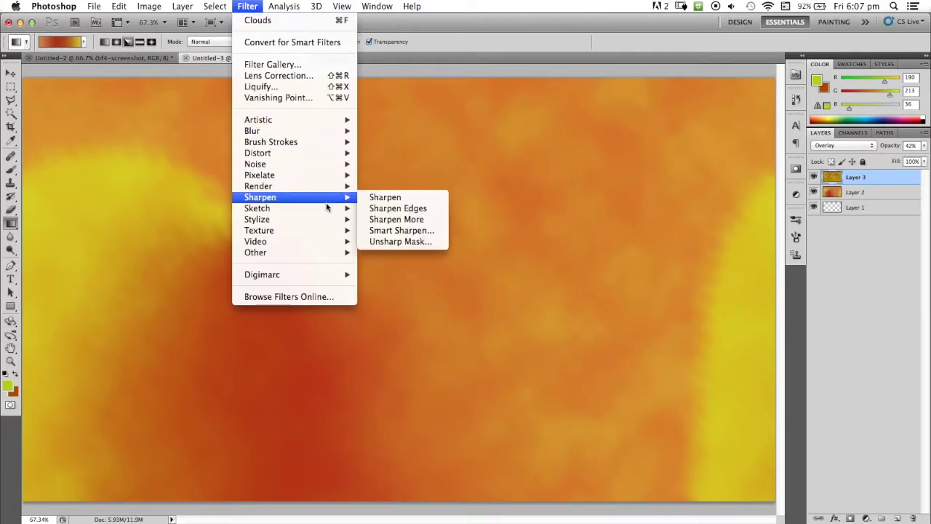
pyautogui.moveTo(324, 208)
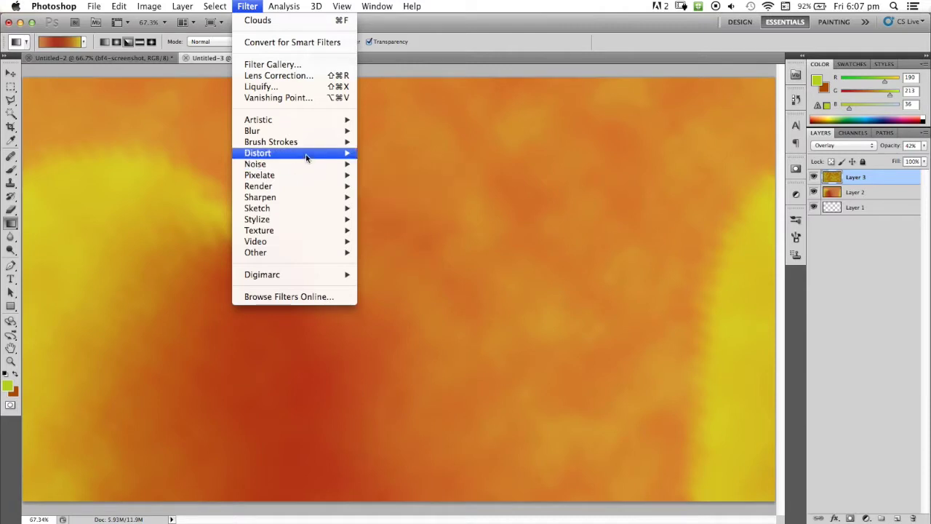
pyautogui.moveTo(308, 156)
pyautogui.click(904, 197)
pyautogui.click(904, 194)
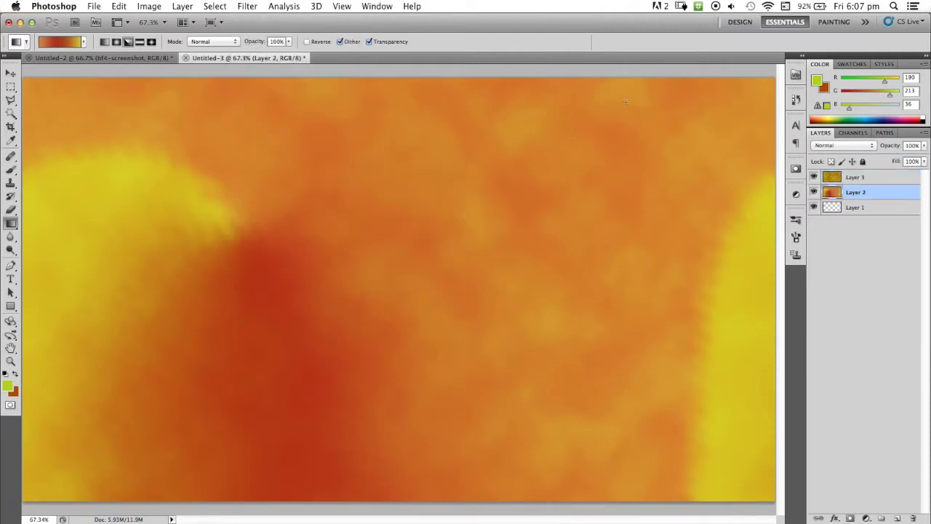
pyautogui.click(247, 6)
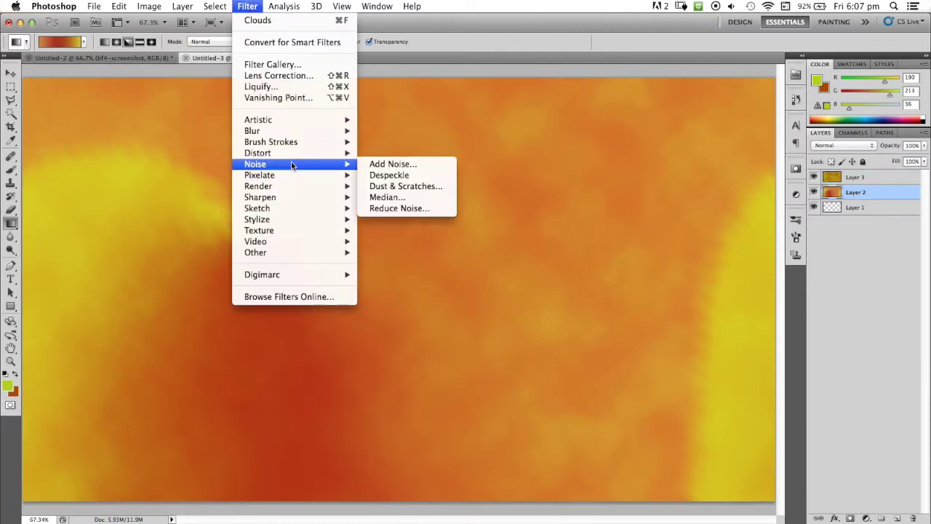
pyautogui.moveTo(289, 155)
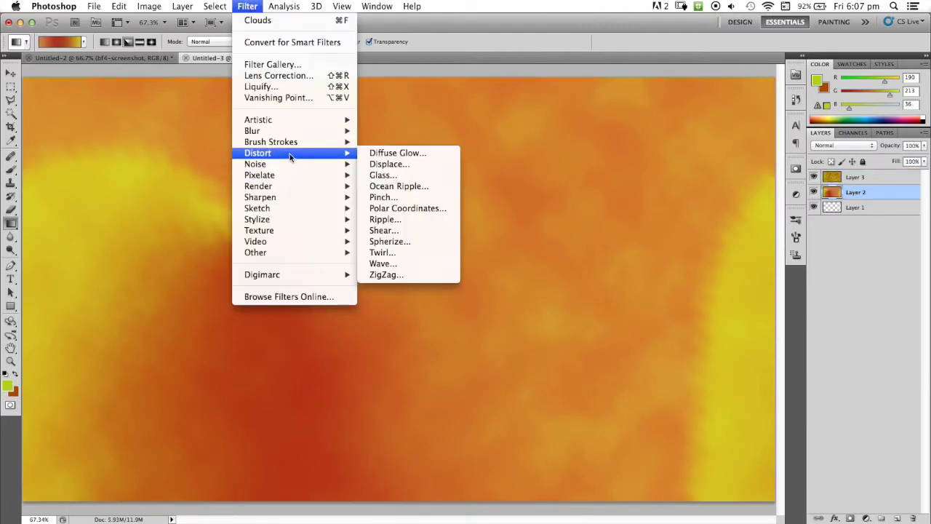
pyautogui.click(436, 241)
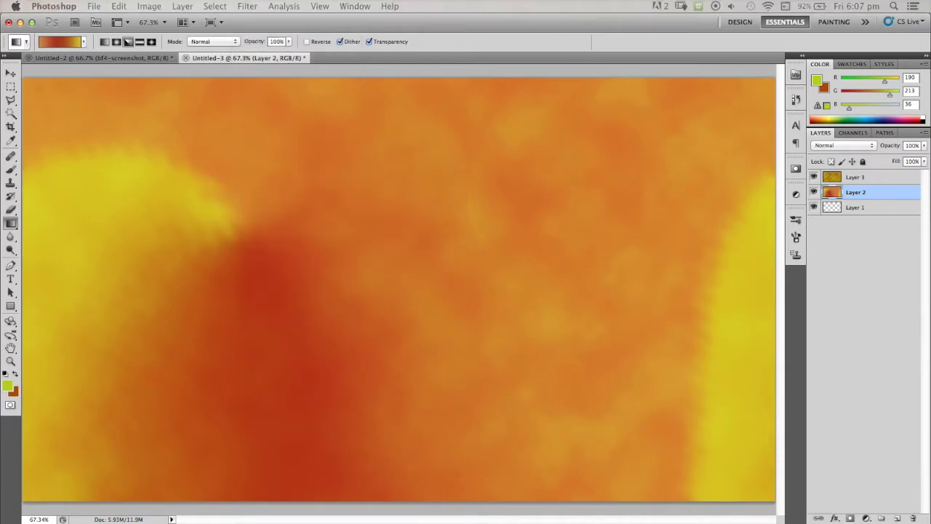
pyautogui.moveTo(401, 330); pyautogui.dragTo(486, 331)
pyautogui.click(562, 159)
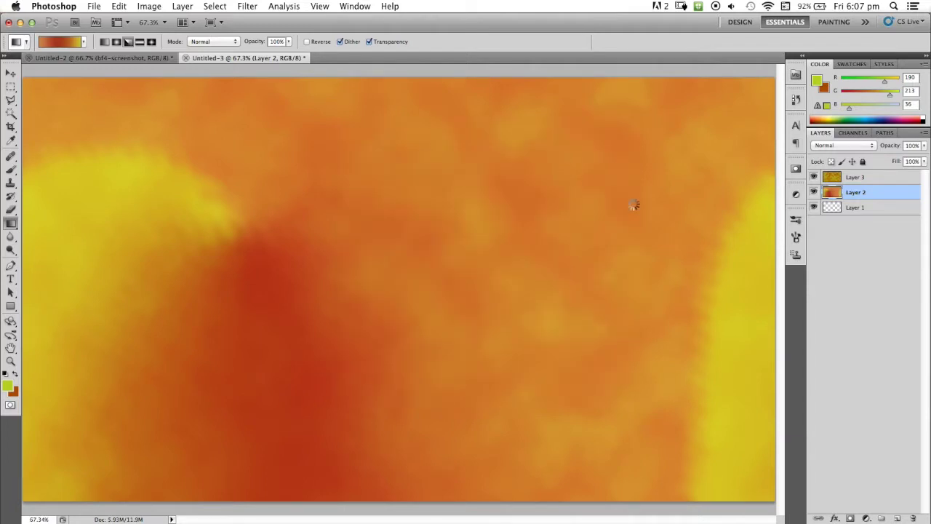
# - Apply a Polar to Rectangular Polar Coordinates distortion to Layer 3
pyautogui.click(857, 178)
pyautogui.click(284, 6)
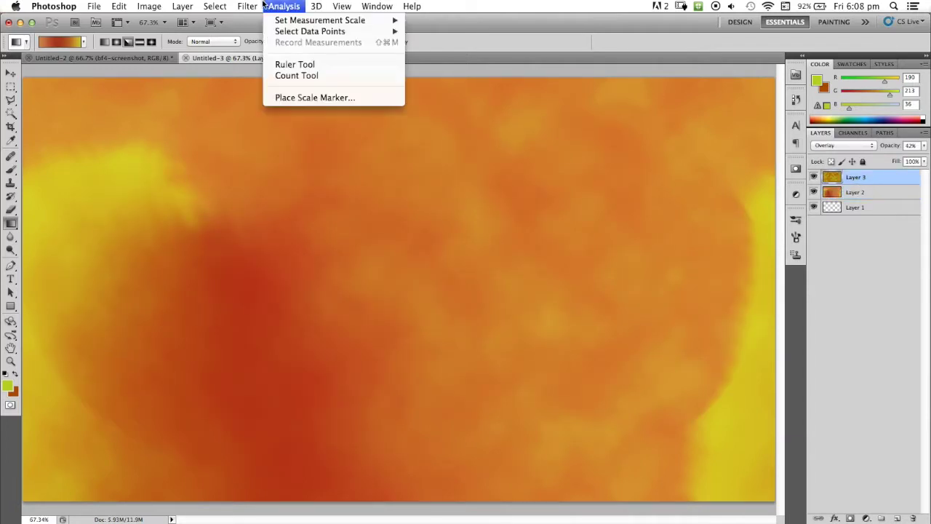
pyautogui.moveTo(247, 6)
pyautogui.moveTo(293, 142)
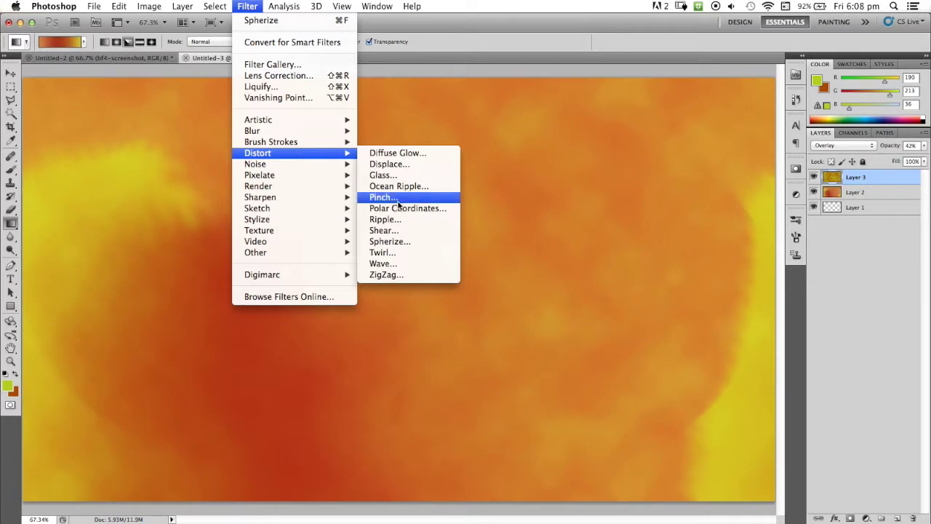
pyautogui.click(397, 208)
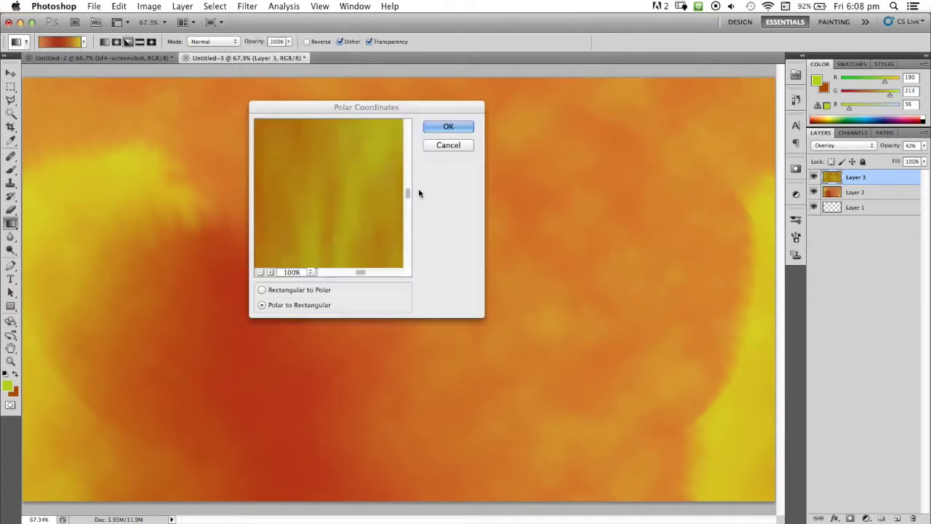
pyautogui.click(431, 126)
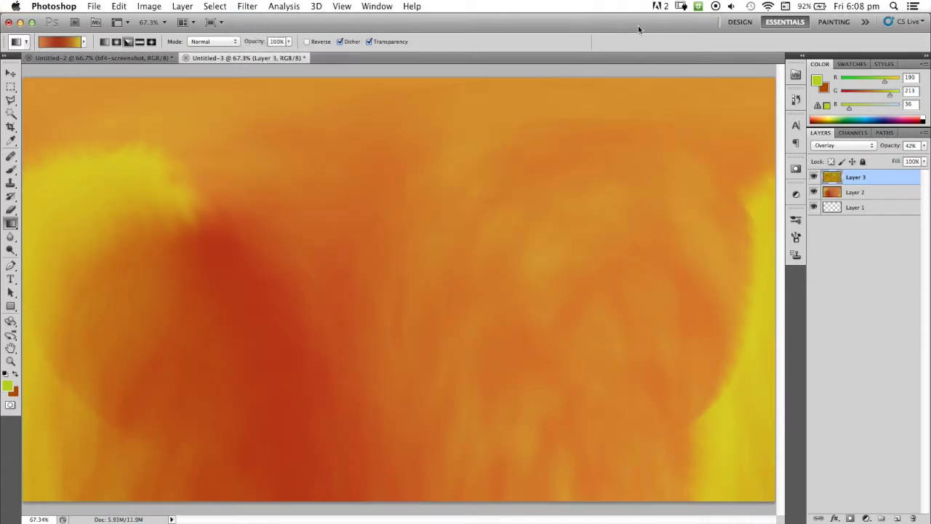
pyautogui.keyDown('shift'); pyautogui.click(852, 195); pyautogui.keyUp('shift')
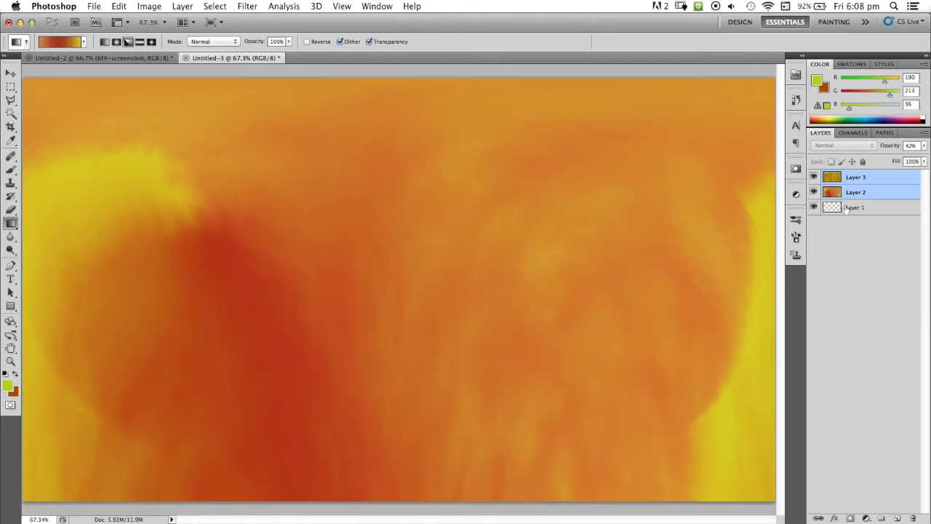
# - Merge Layer 2 and Layer 3 into a single Layer 3
pyautogui.press('super+e')
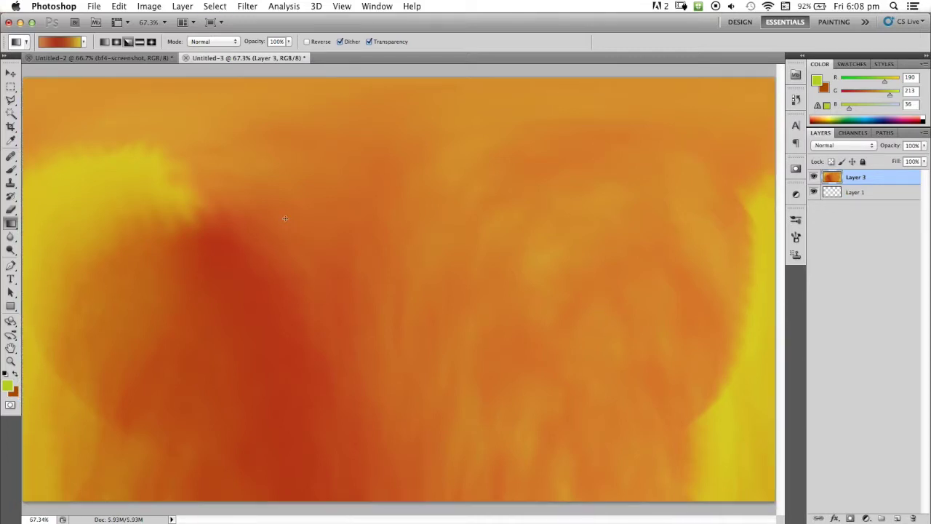
pyautogui.press('super+a')
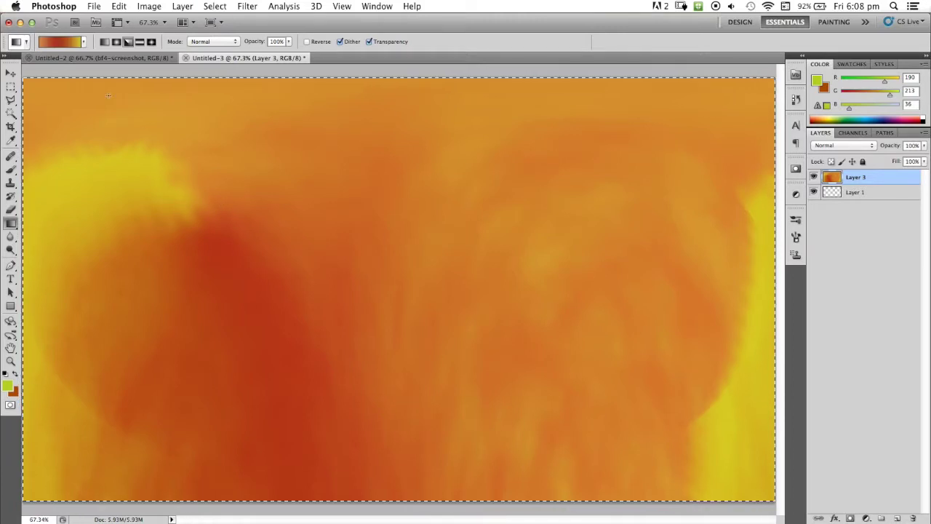
pyautogui.click(11, 86)
pyautogui.press('super+d')
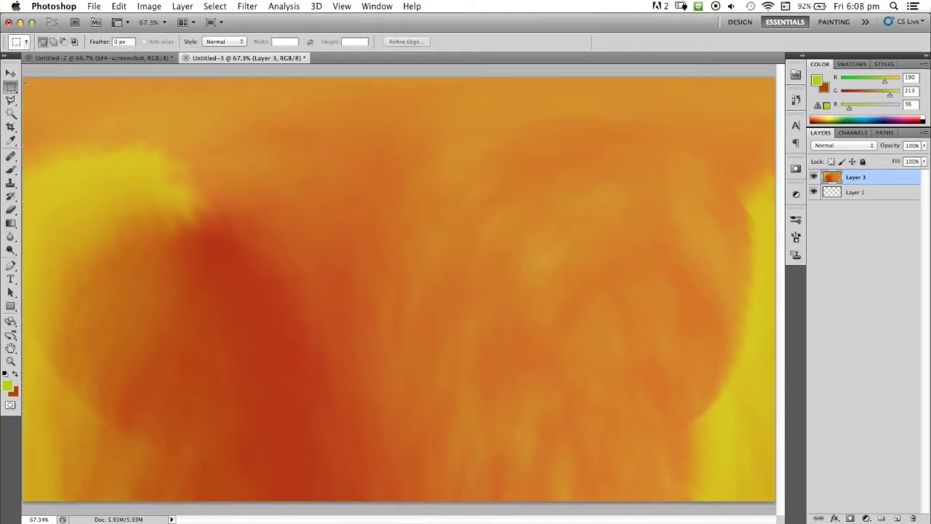
# - Select the whole orange image with a rectangular marquee and return to the screenshot document
pyautogui.click(8, 89)
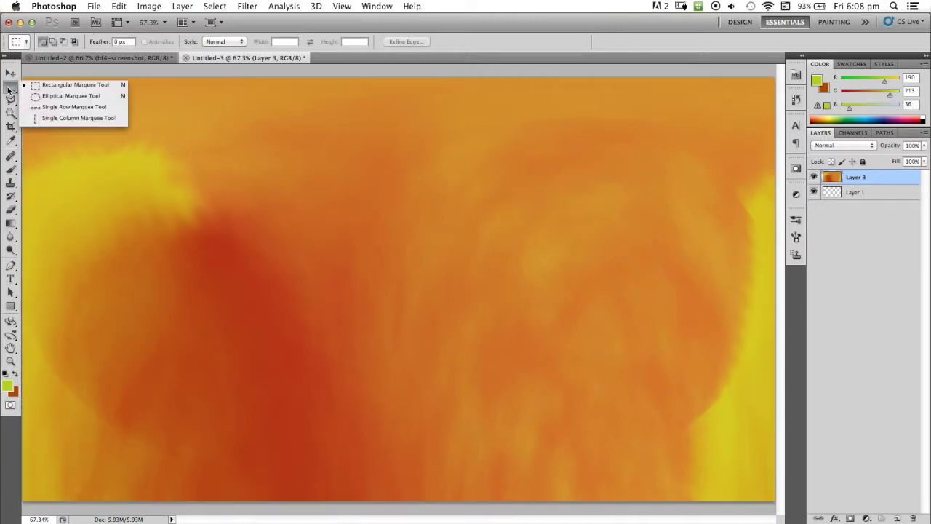
pyautogui.click(24, 90)
pyautogui.moveTo(22, 75)
pyautogui.mouseDown()
pyautogui.moveTo(777, 503)
pyautogui.moveTo(786, 519)
pyautogui.mouseUp()
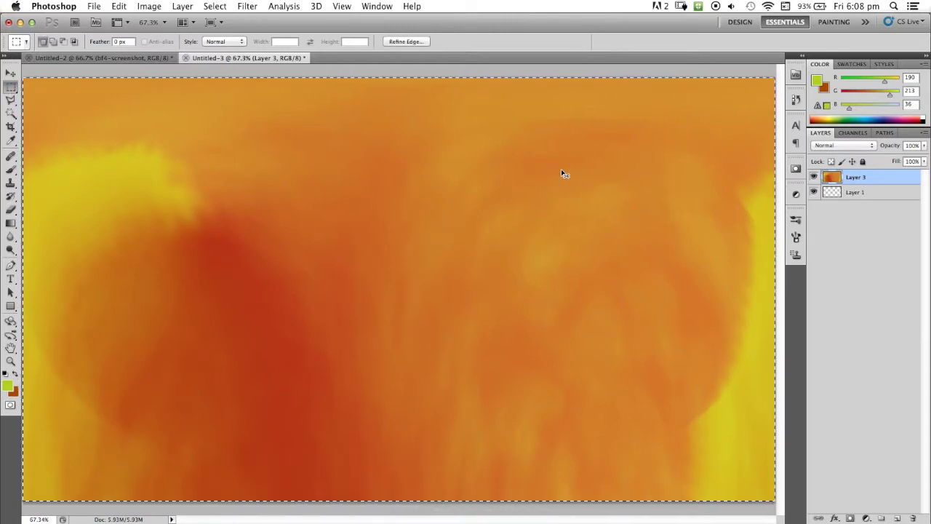
pyautogui.click(139, 59)
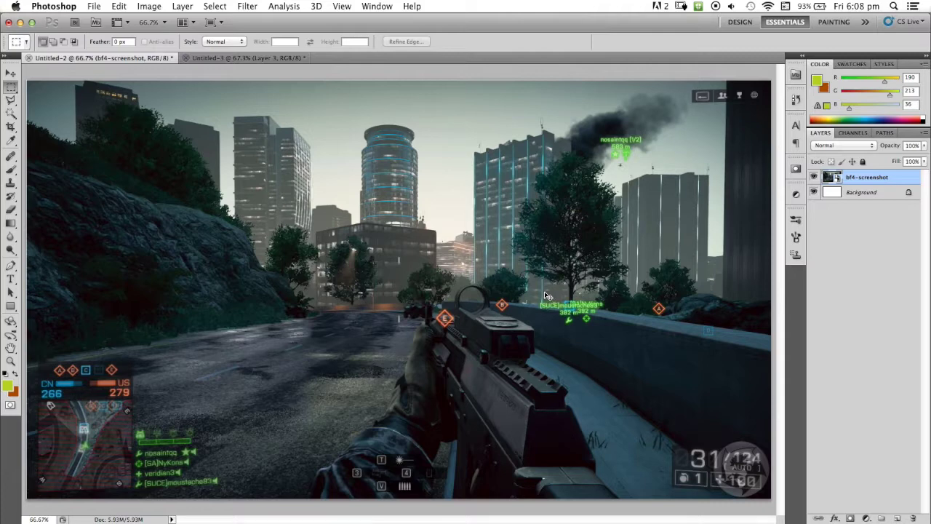
# - Paste the orange texture as Layer 1 in Hue blend mode and select the bf4-screenshot layer
pyautogui.press('super+v')
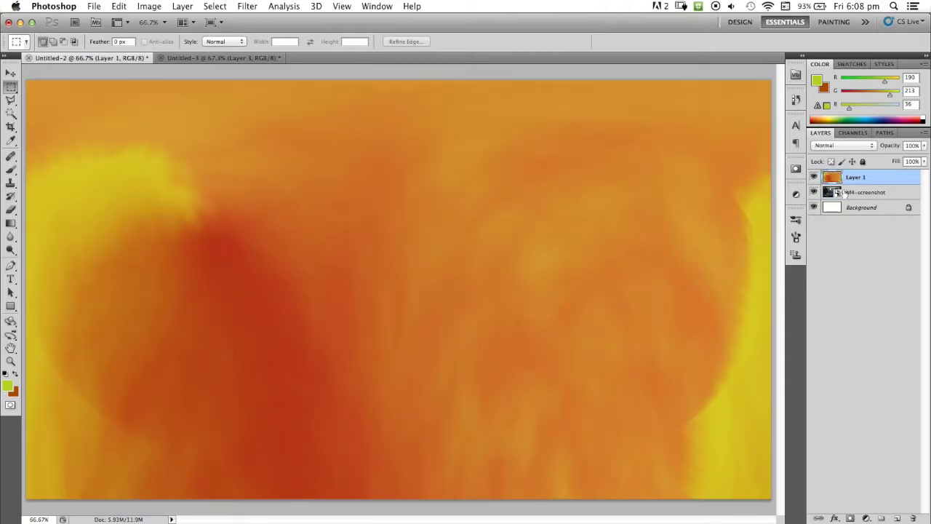
pyautogui.click(849, 149)
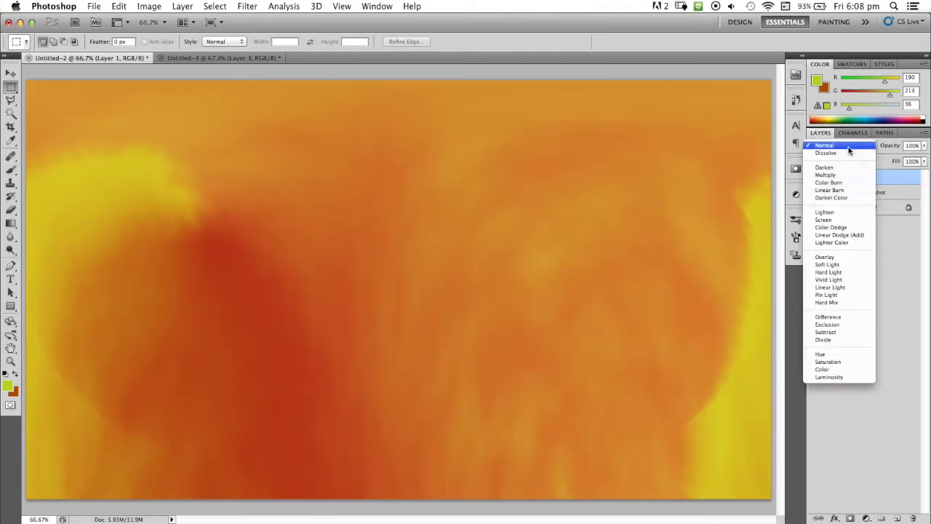
pyautogui.click(848, 149)
pyautogui.click(830, 147)
pyautogui.press('Escape')
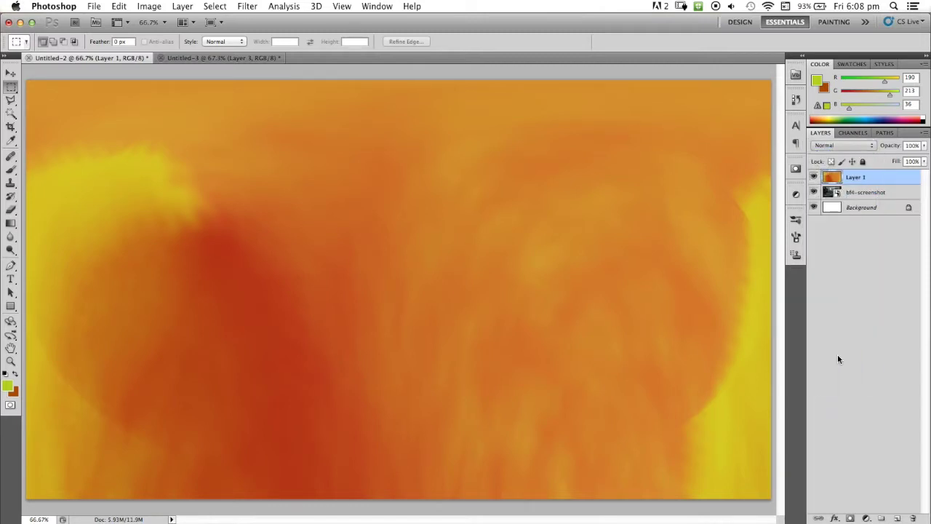
pyautogui.hotkey('shift', 'alt', 'u')
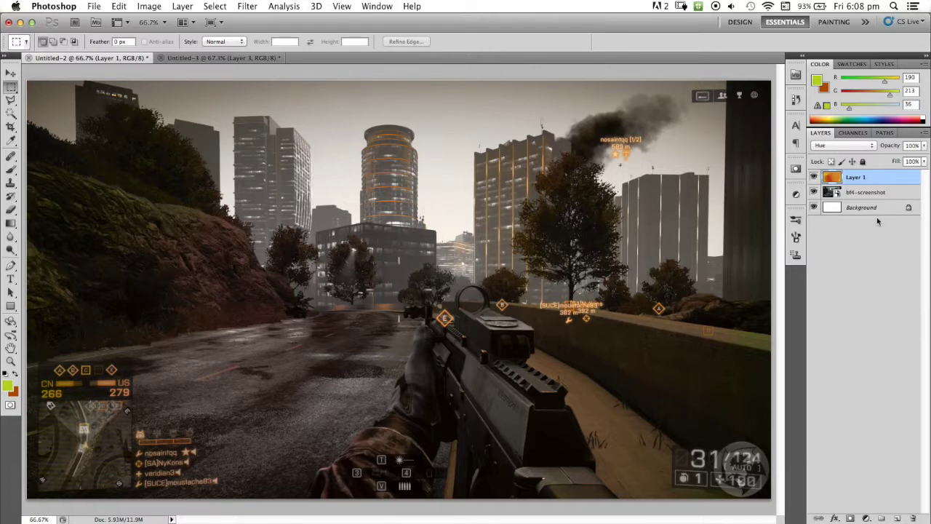
pyautogui.click(859, 193)
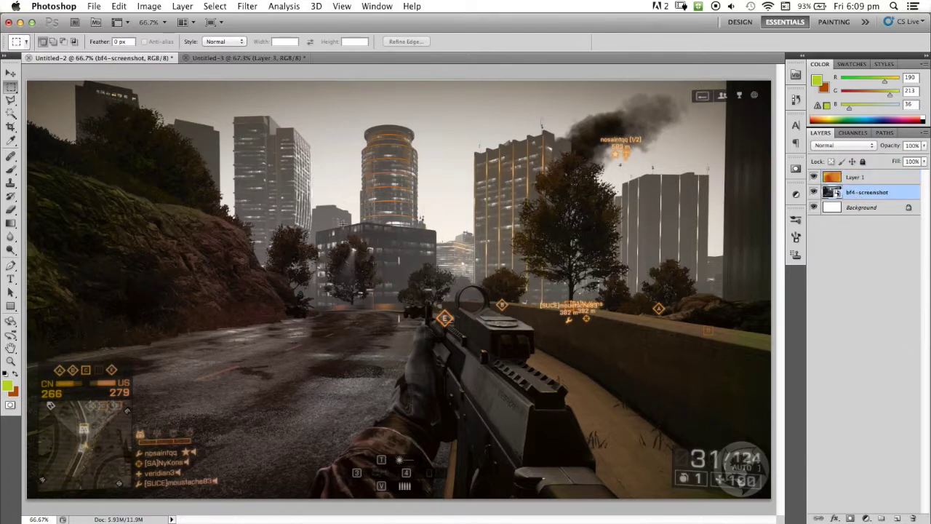
pyautogui.rightClick(863, 197)
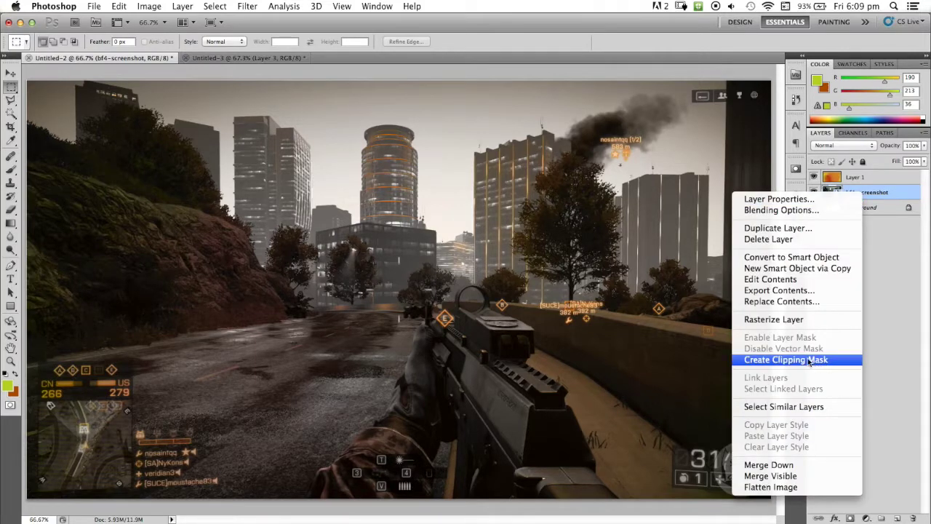
# - Rasterize the bf4-screenshot layer and zoom into the bottom-left HUD corner
pyautogui.click(782, 323)
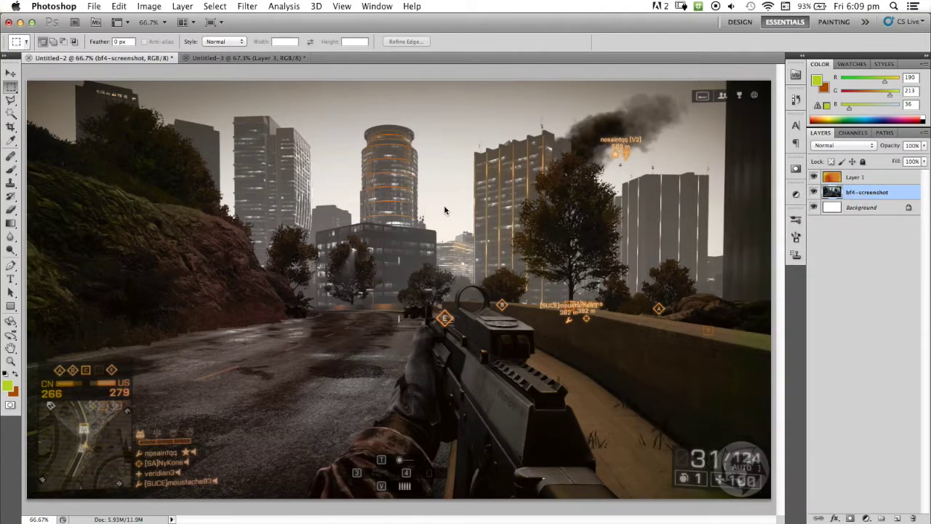
pyautogui.press('p')
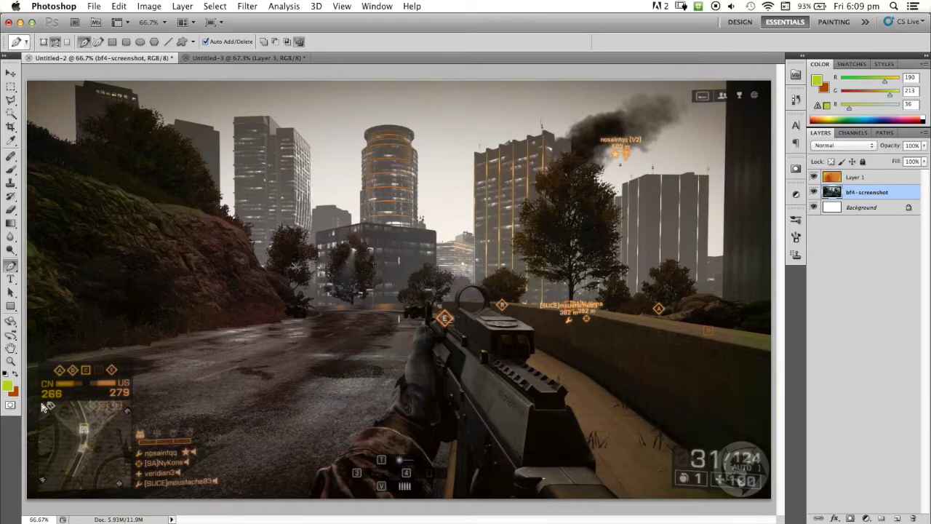
pyautogui.press('super+equal')
pyautogui.press('super+equal')
pyautogui.hscroll(-5, 151, 356)
pyautogui.scroll(-2, 152, 356)
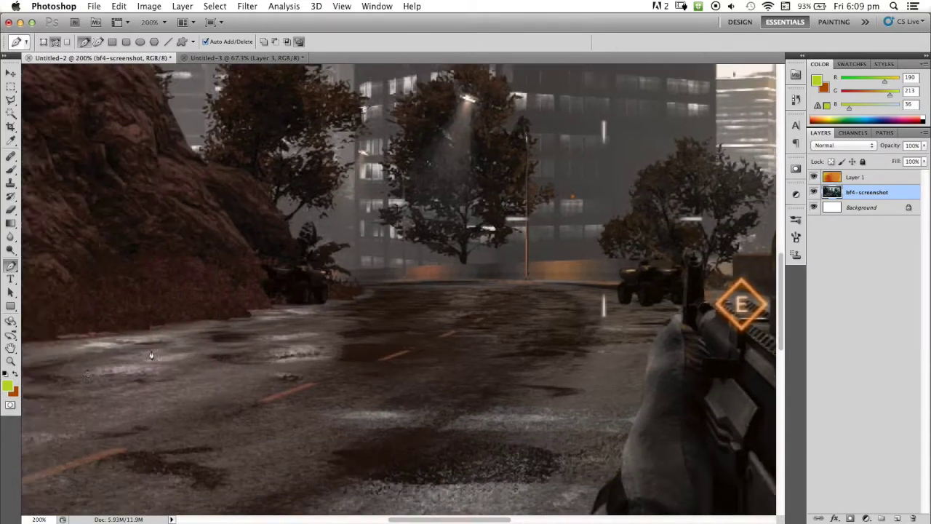
pyautogui.scroll(-10, 152, 356)
pyautogui.hscroll(-5, 151, 355)
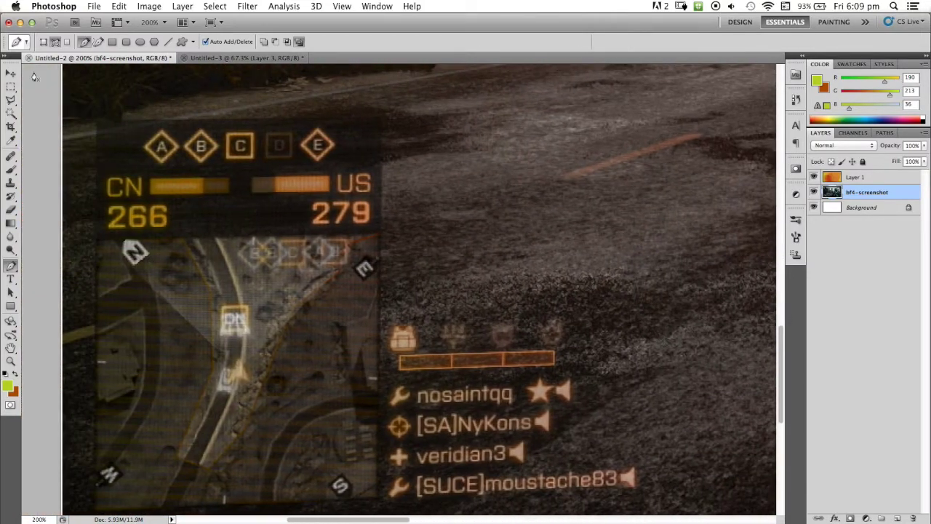
# - Trace a closed four-point pen path around the HUD panel and convert it to a selection
pyautogui.click(96, 121)
pyautogui.click(381, 116)
pyautogui.click(376, 499)
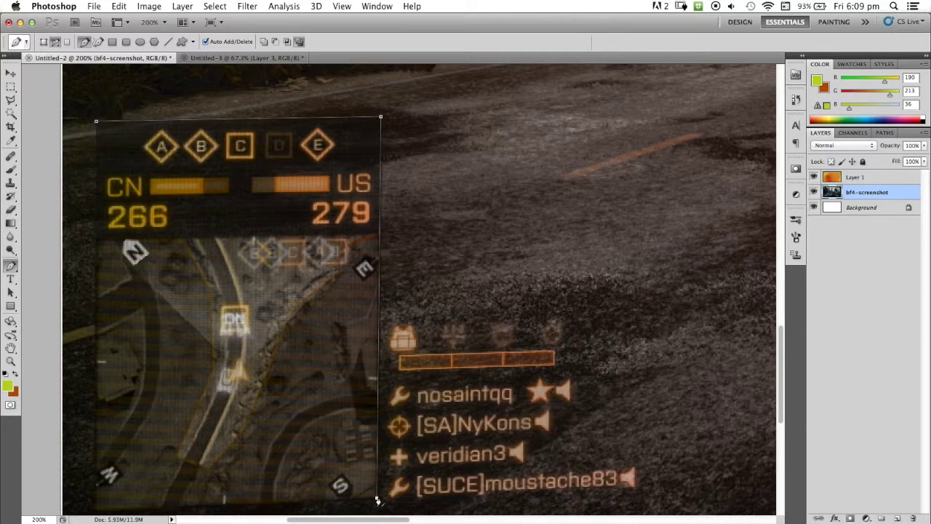
pyautogui.click(94, 512)
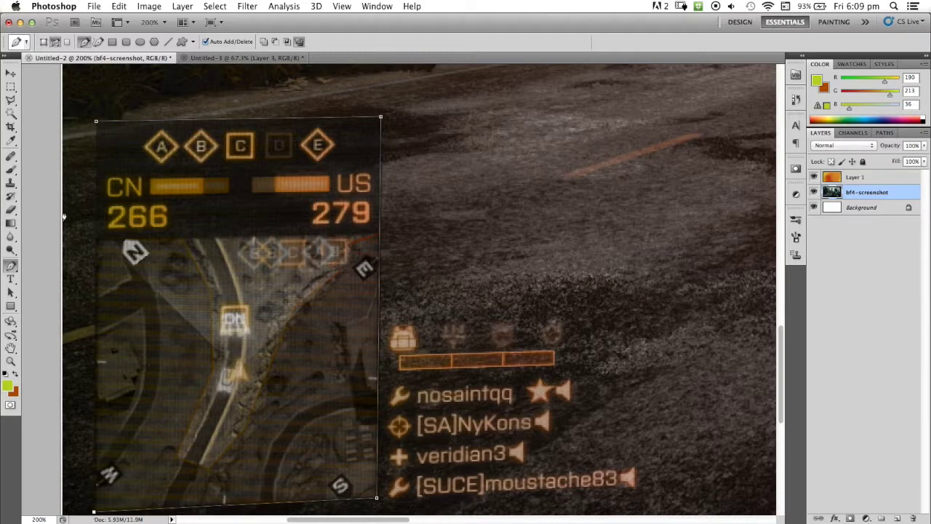
pyautogui.click(95, 121)
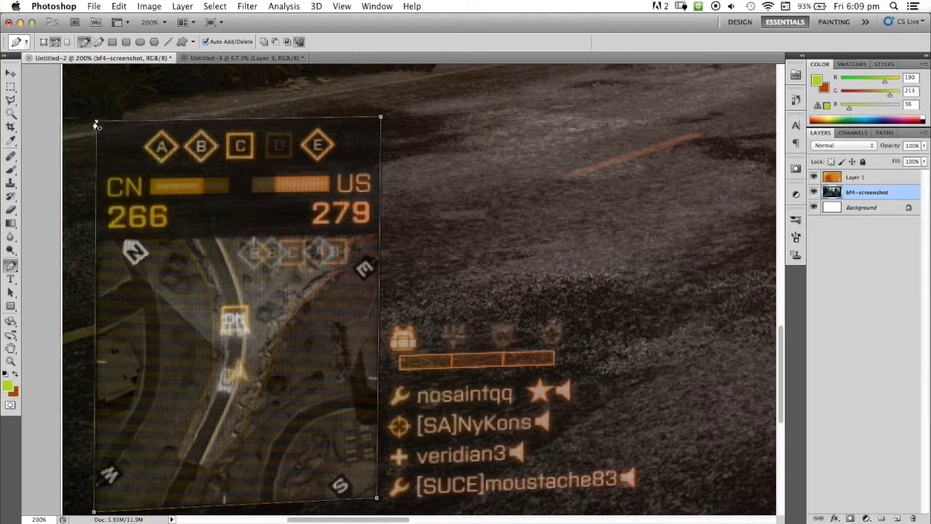
pyautogui.rightClick(312, 205)
pyautogui.press('Escape')
pyautogui.press('i')
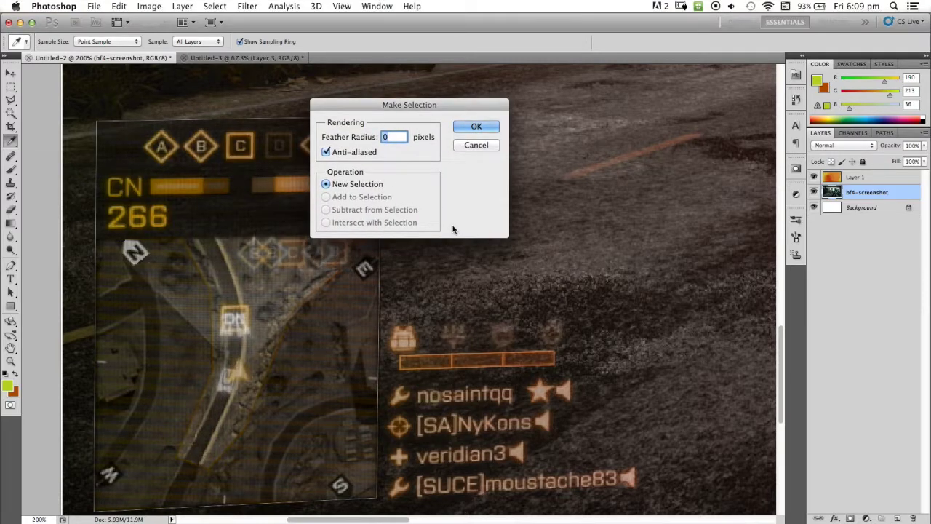
pyautogui.press('Return')
# - Remove the HUD area from the orange Layer 1, deselect, and fit the screenshot on screen
pyautogui.click(869, 179)
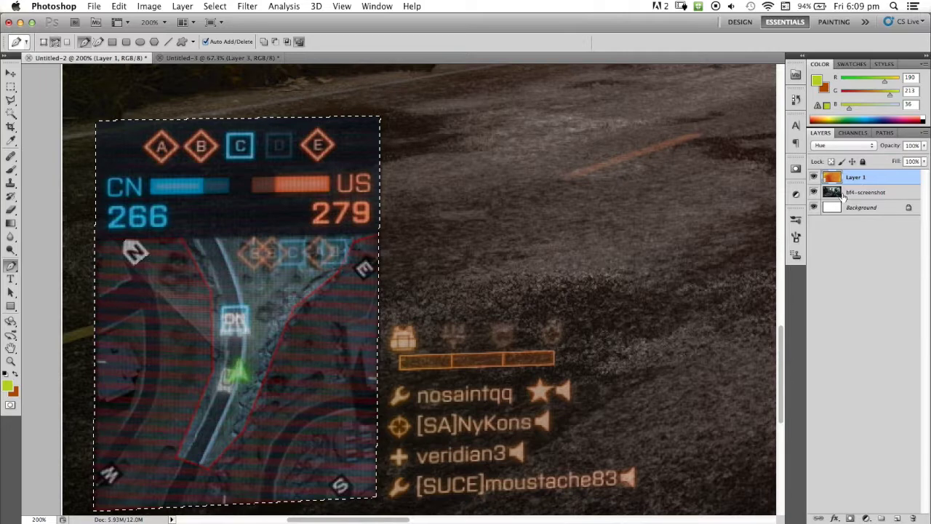
pyautogui.press('super+shift+i')
pyautogui.press('super+d')
pyautogui.press('super+0')
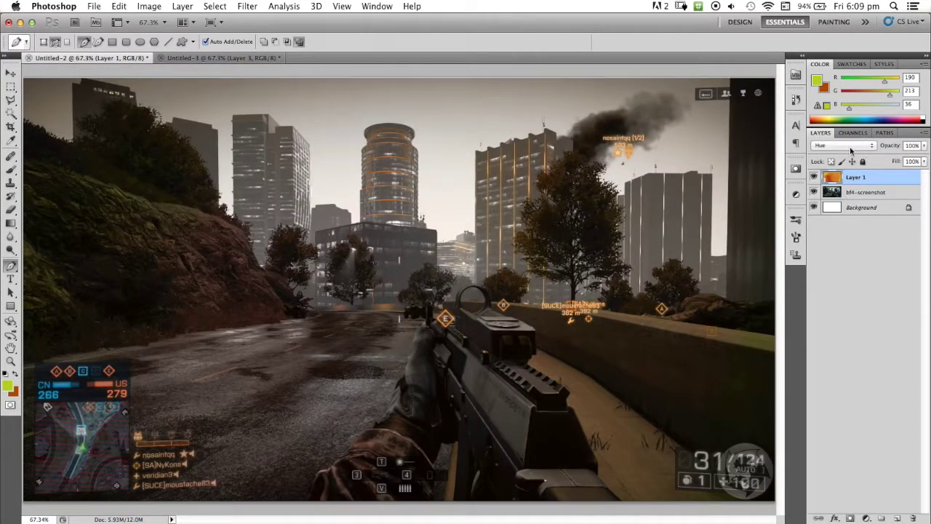
pyautogui.click(814, 192)
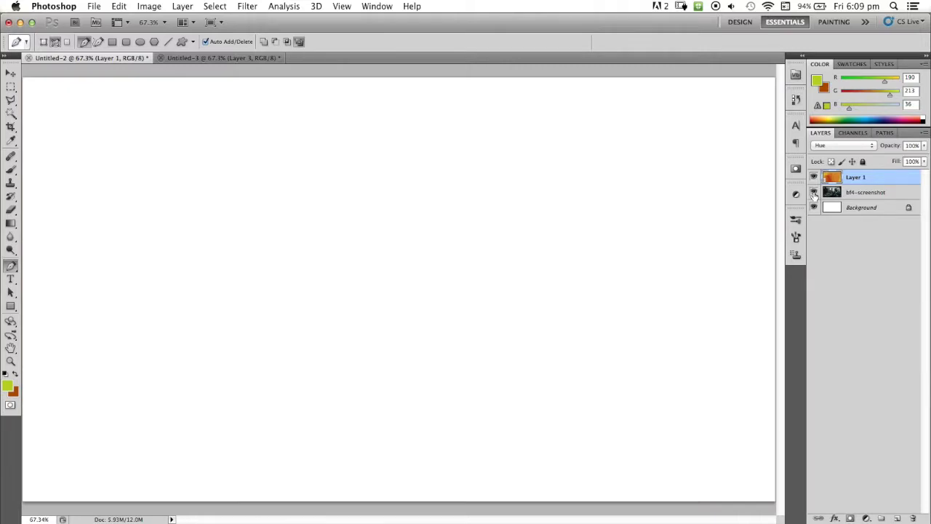
pyautogui.click(814, 192)
pyautogui.click(814, 177)
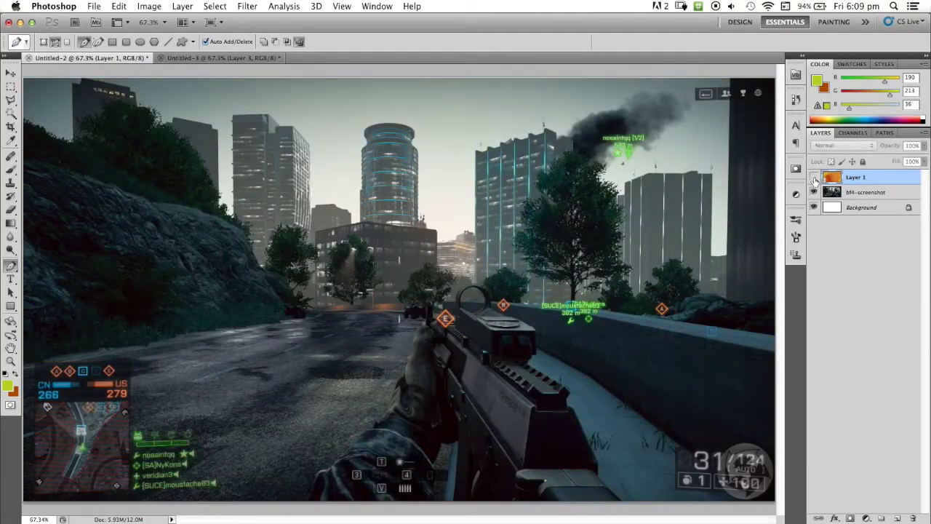
pyautogui.click(814, 177)
pyautogui.click(815, 178)
pyautogui.click(815, 177)
pyautogui.click(814, 178)
pyautogui.click(814, 177)
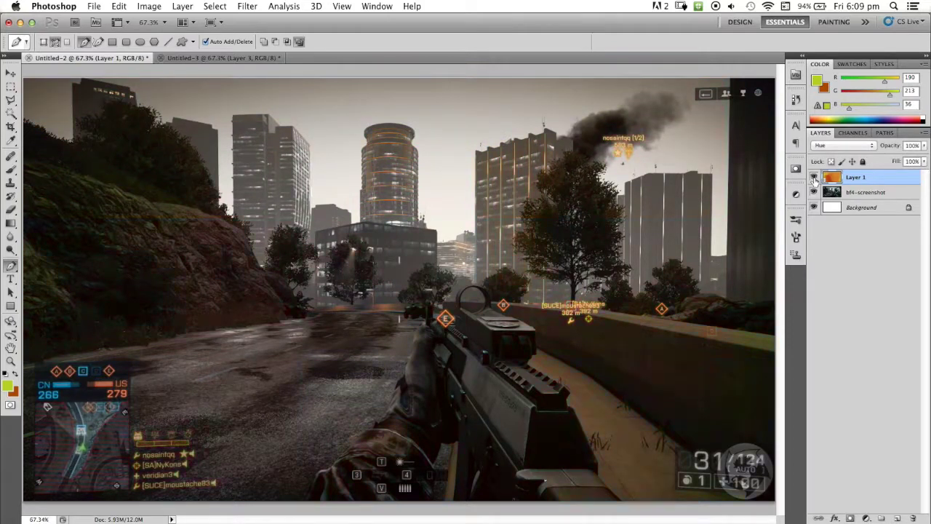